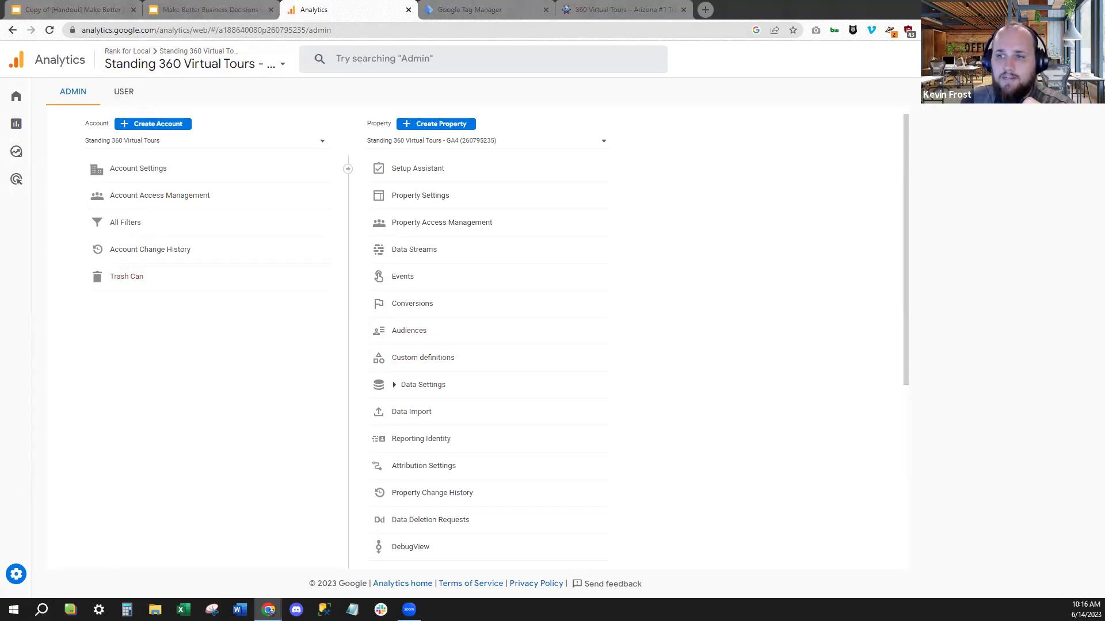
Start a new Analytics property and name it "Standing 360 digital marketing website".
mouse_move(50, 574)
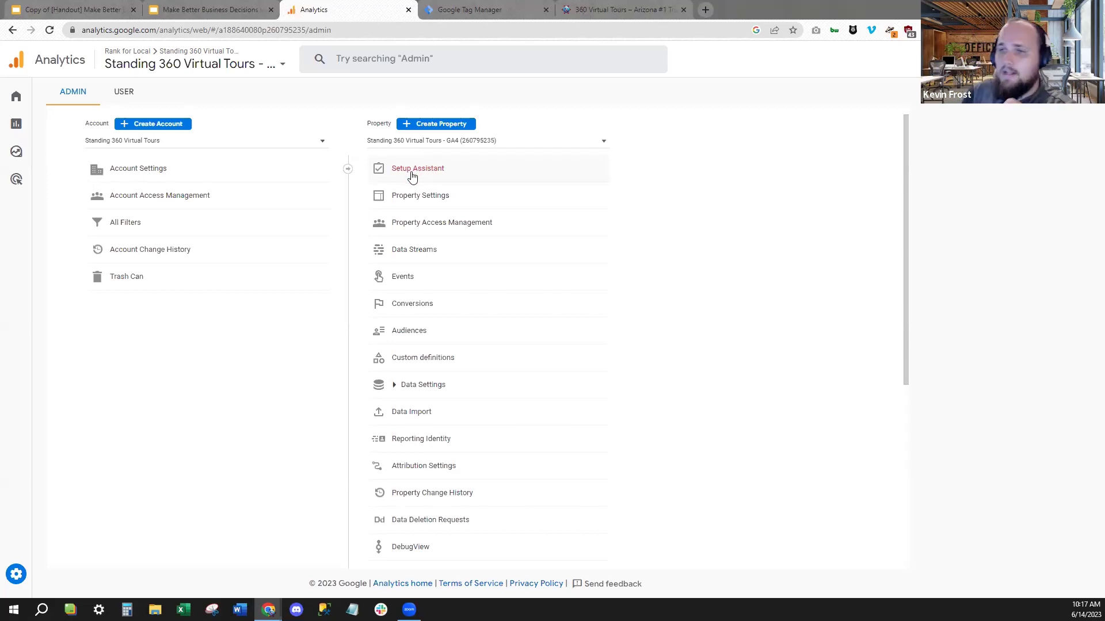
click(453, 124)
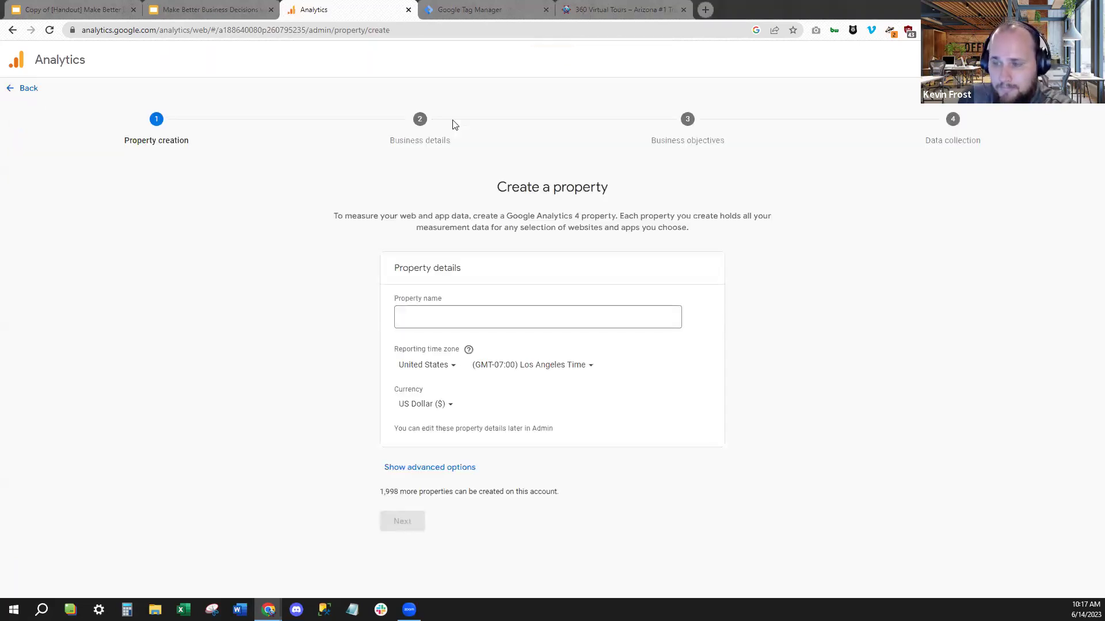
click(479, 313)
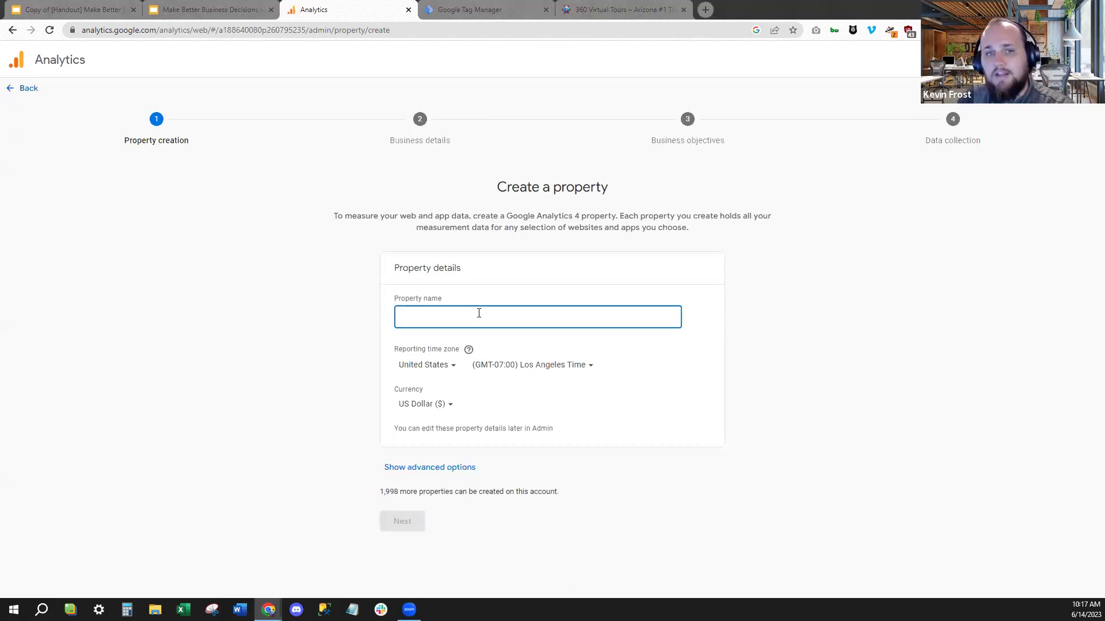
text(Standing 360)
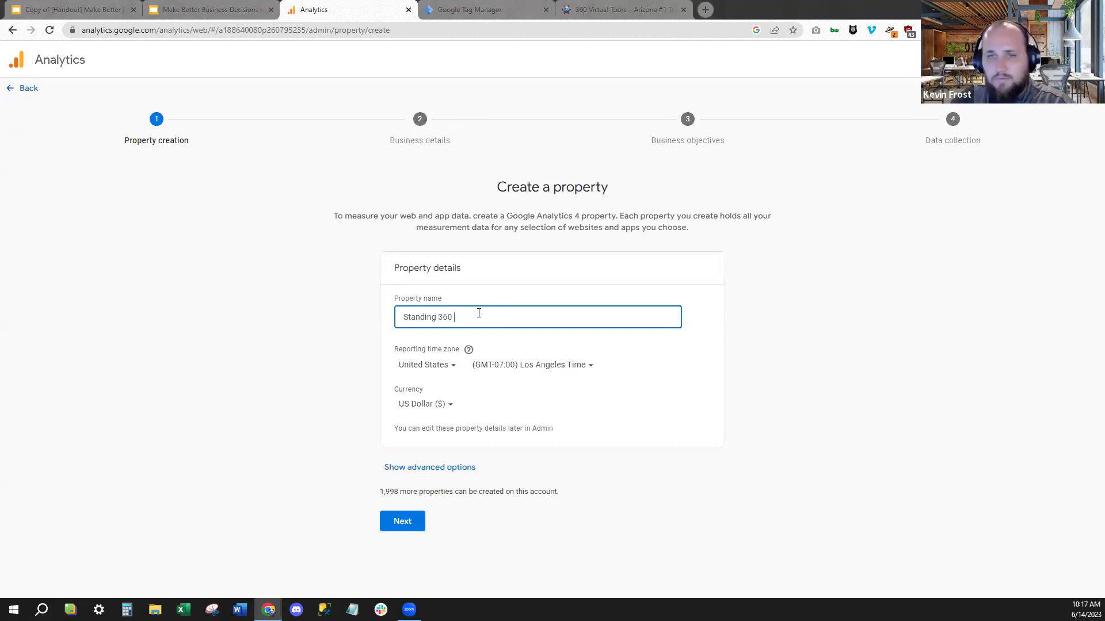
text( digtital)
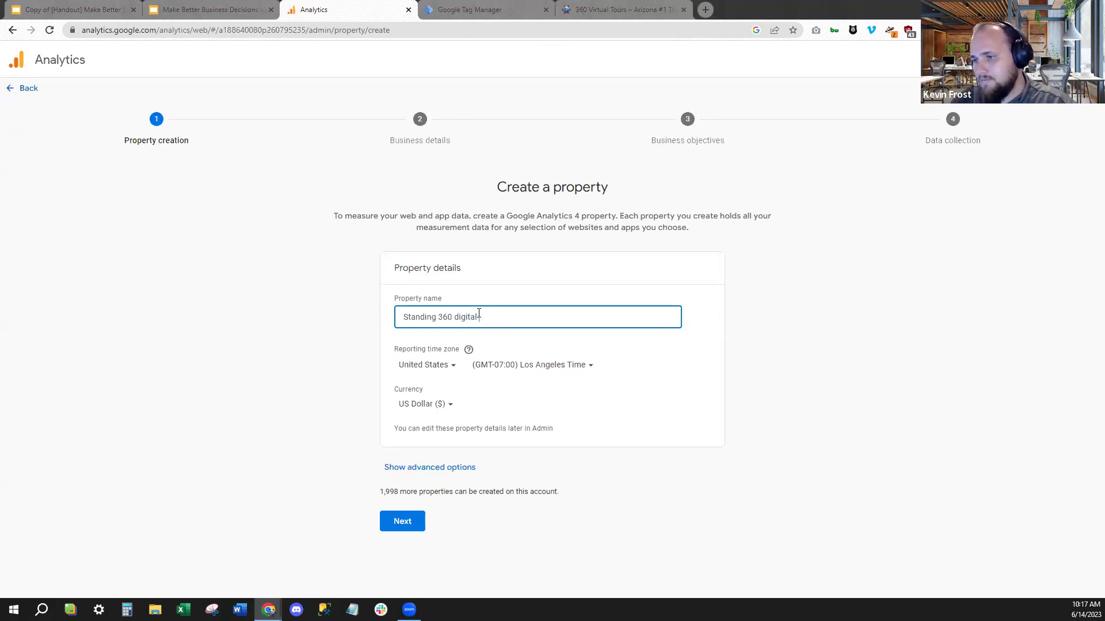
text( marketing website)
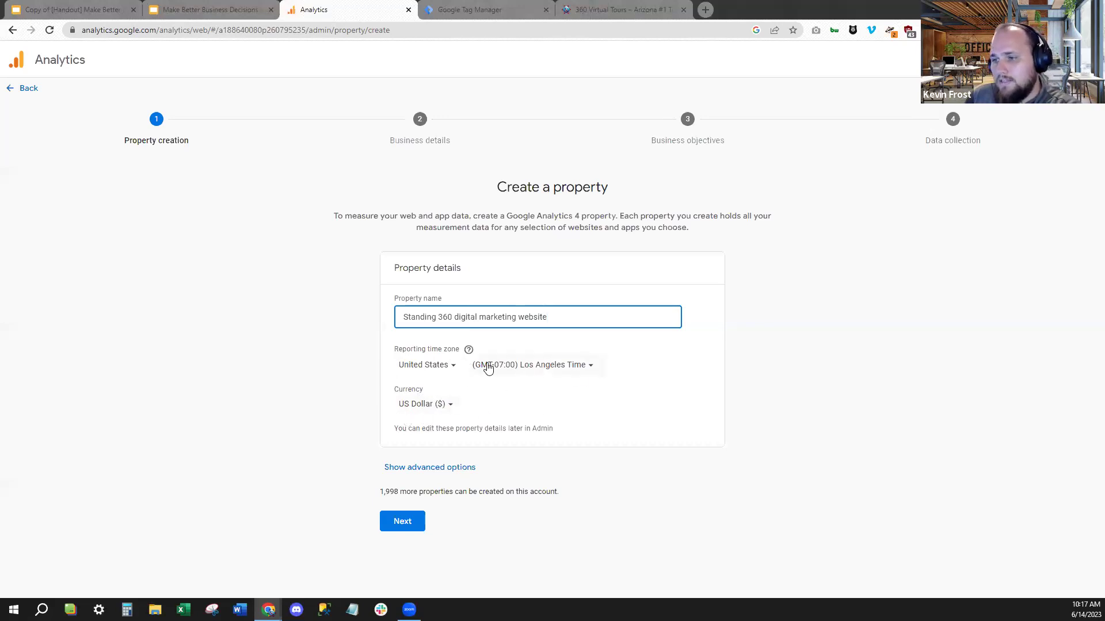
Set the property's reporting time zone to (GMT-07:00) Phoenix Time and continue to the business details.
click(582, 368)
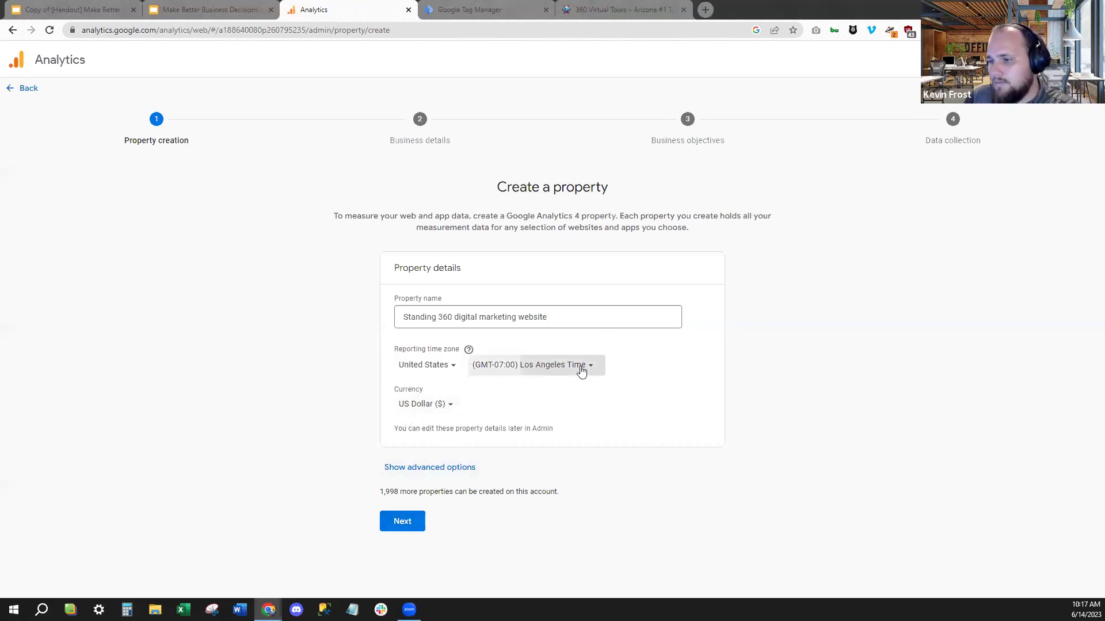
text(ph)
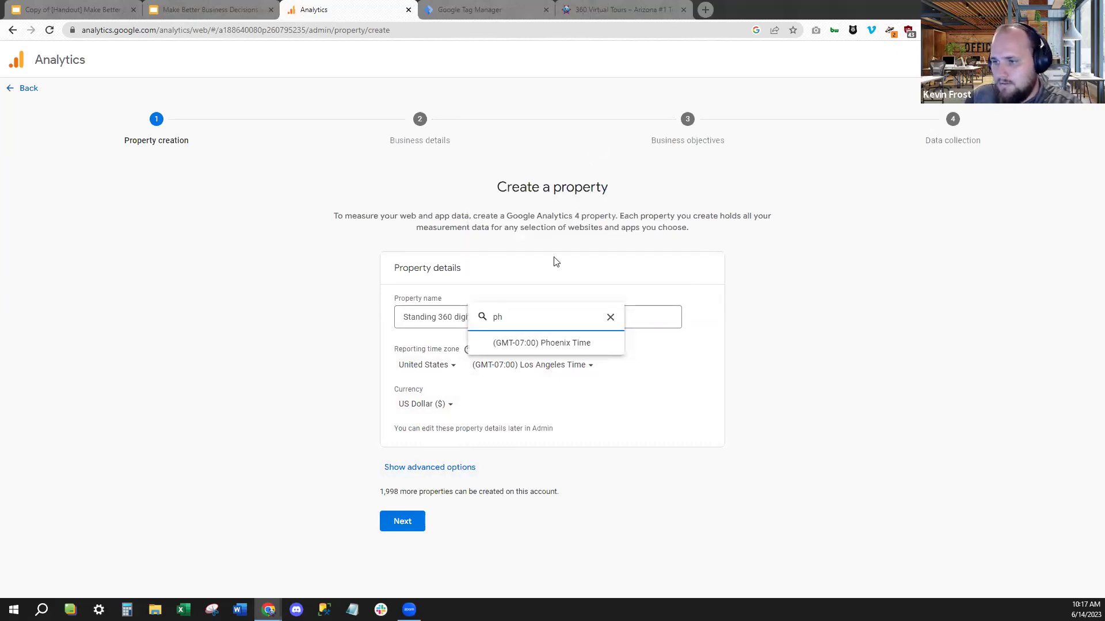
click(539, 344)
click(412, 519)
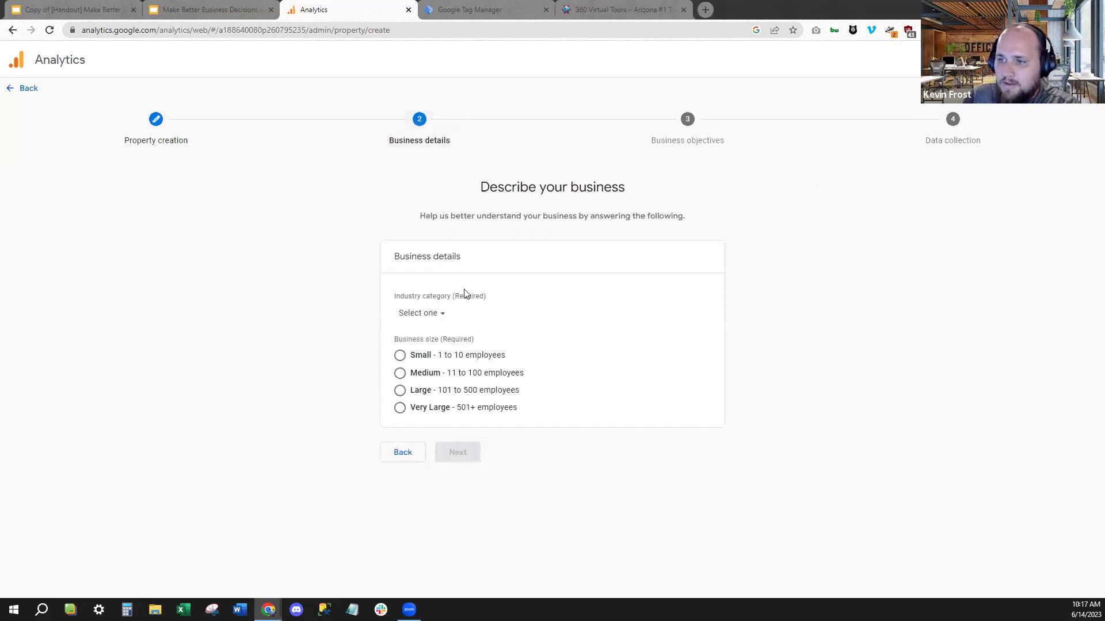
Describe the business as Computers & Electronics with the Small (1 to 10 employees) size, and continue to the objectives.
click(440, 311)
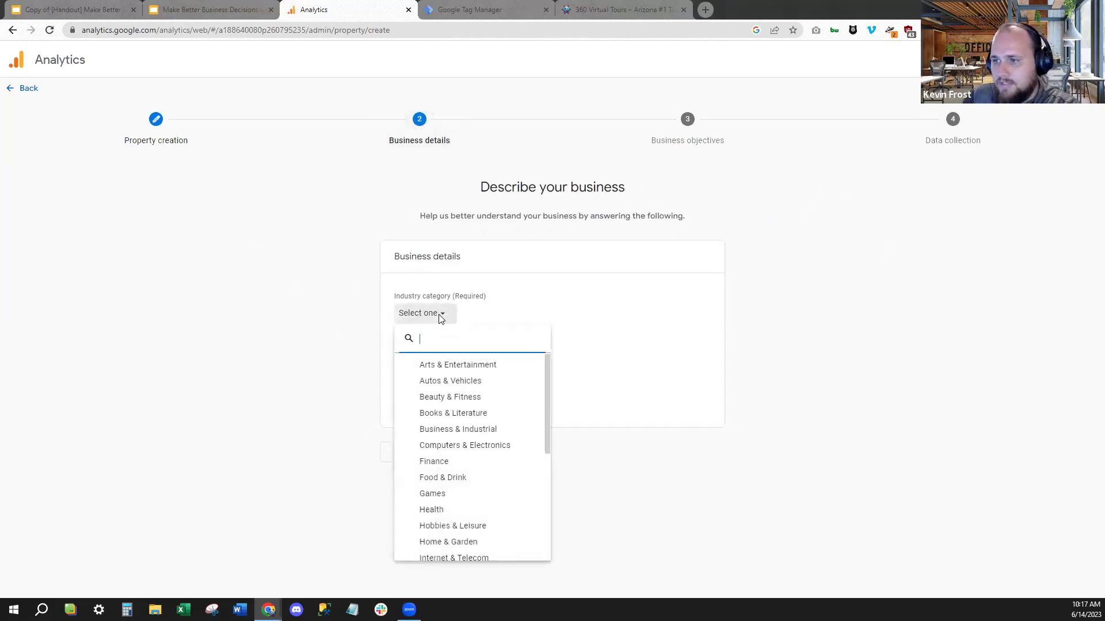
key(Escape)
click(401, 356)
click(443, 314)
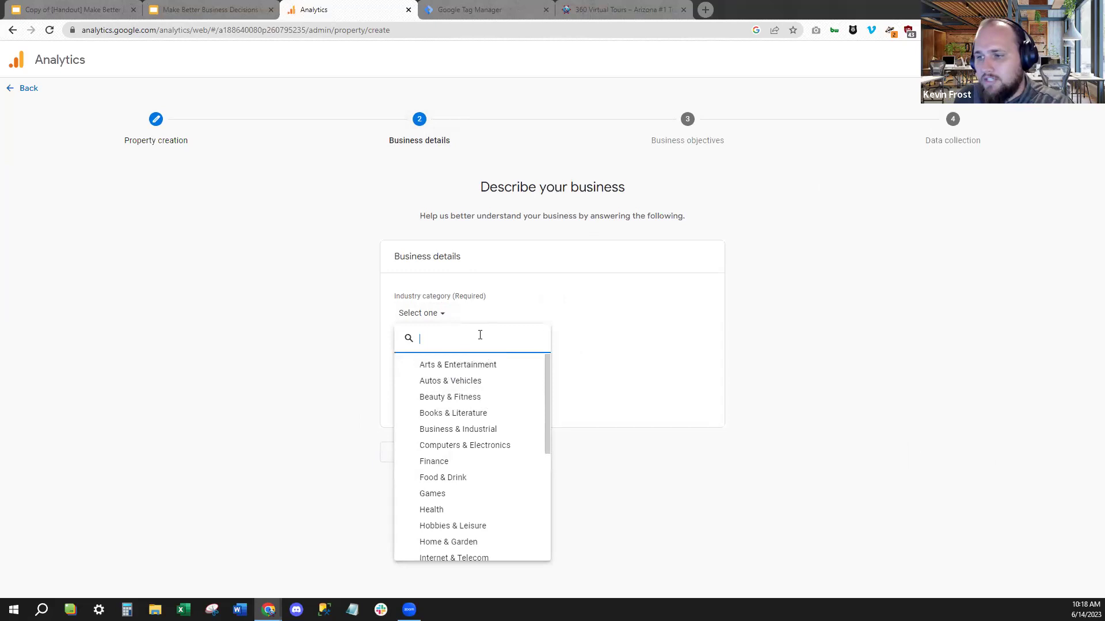
click(482, 444)
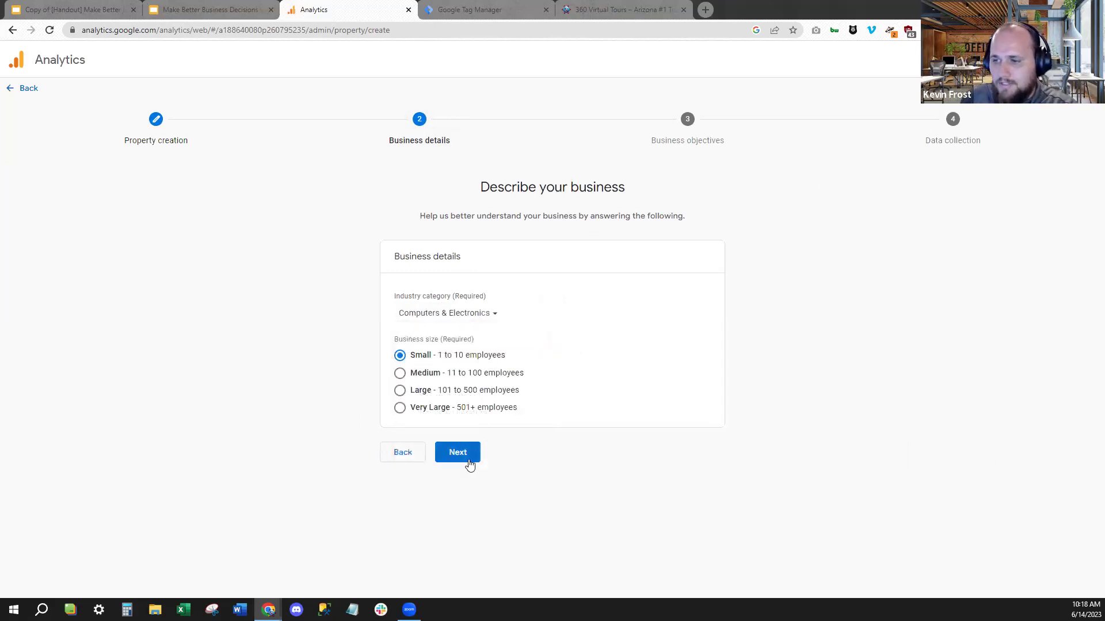
click(466, 455)
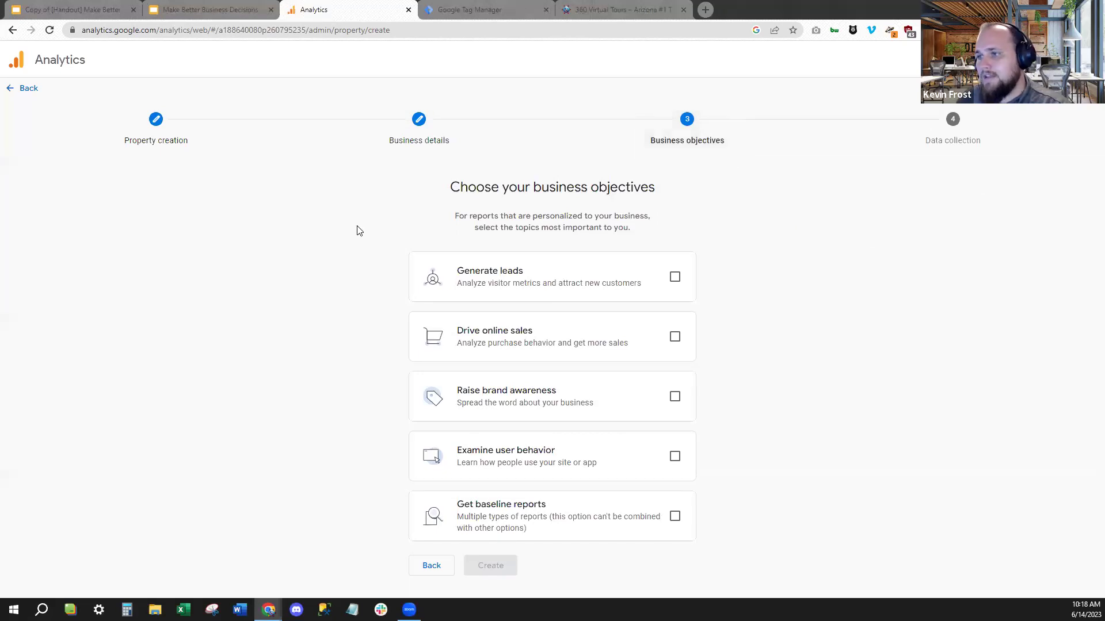
Select Generate leads as the business objective and create the property.
double_click(275, 274)
click(305, 237)
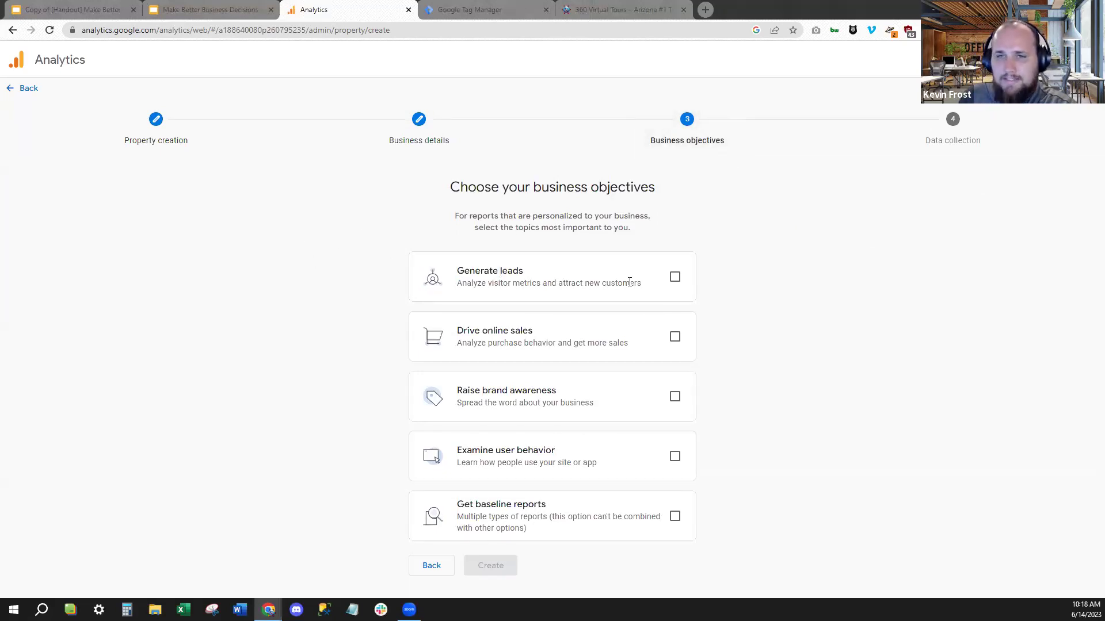
click(674, 278)
click(493, 566)
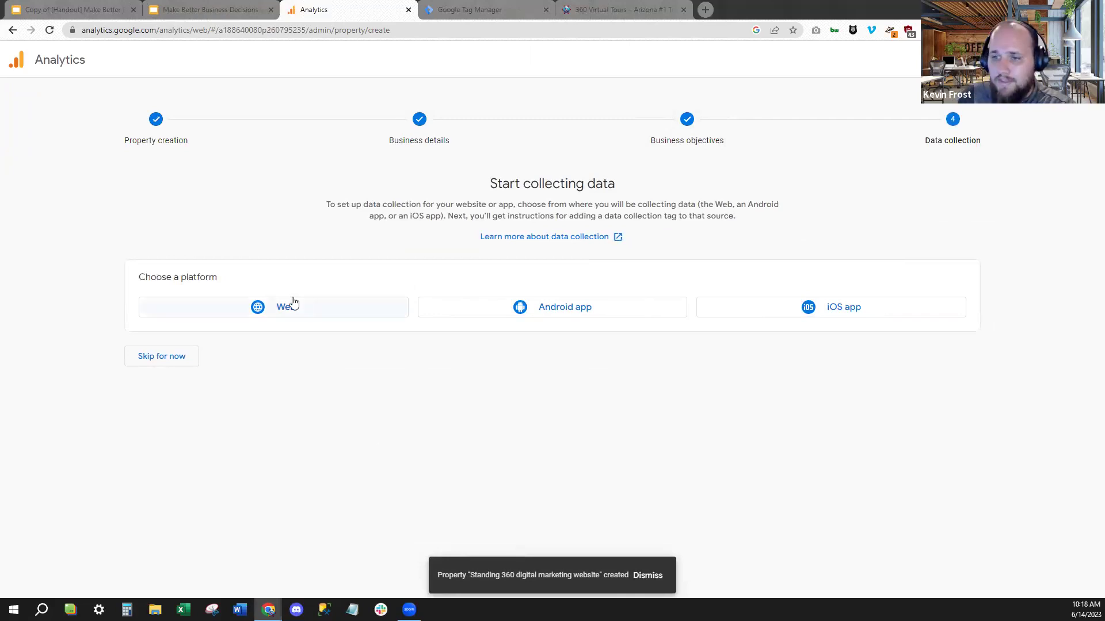
drag(243, 280, 137, 280)
click(226, 213)
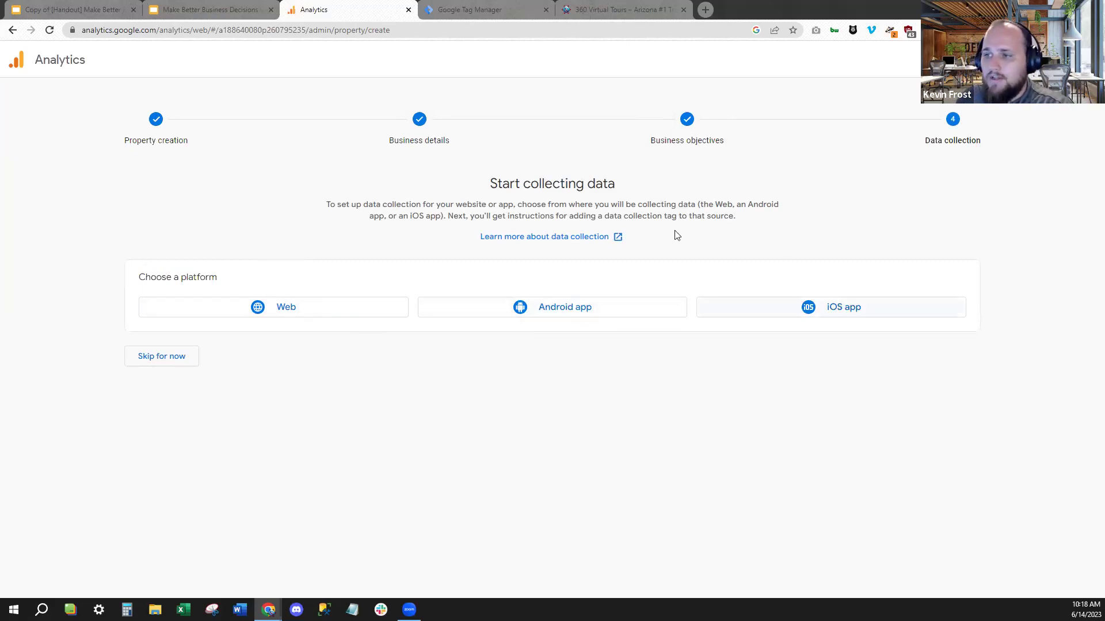
click(361, 313)
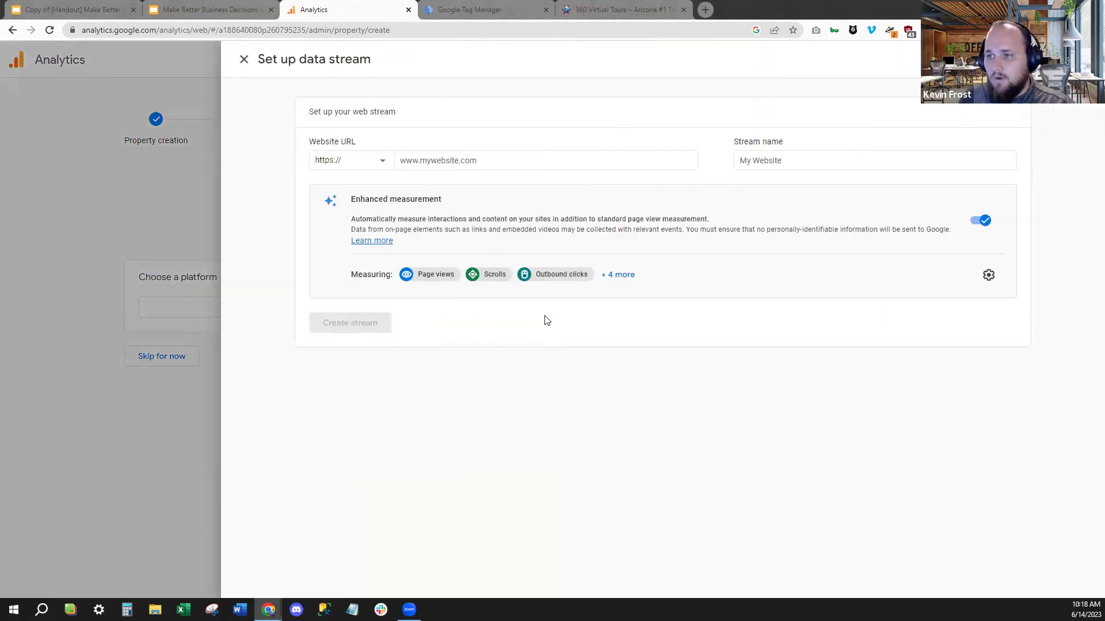
click(493, 160)
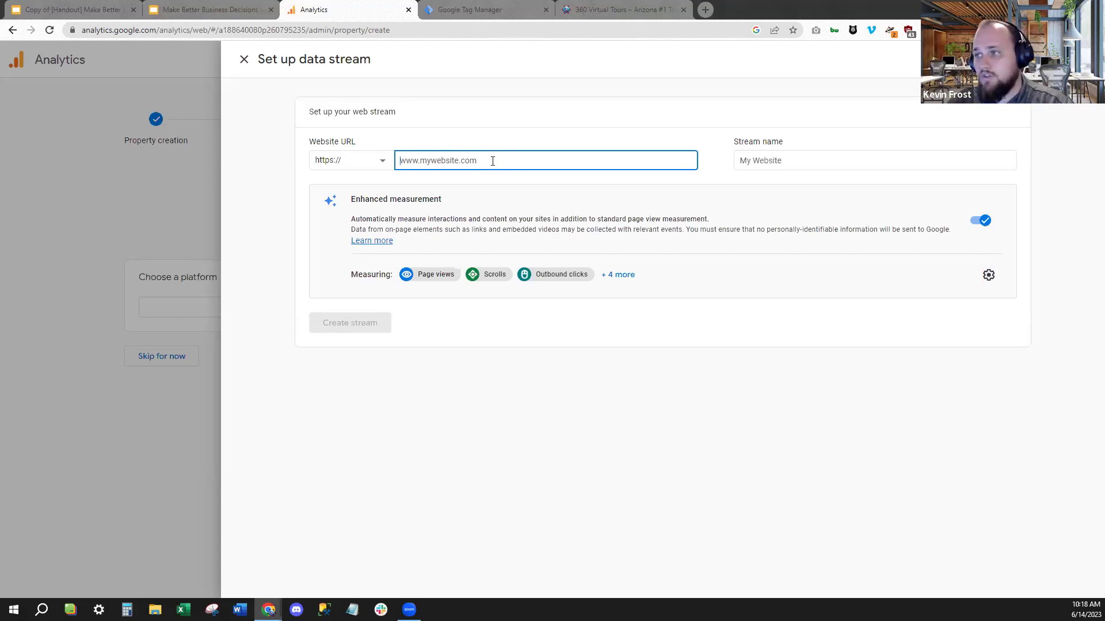
text(st)
key(BackSpace)
key(BackSpace)
text(360)
key(BackSpace)
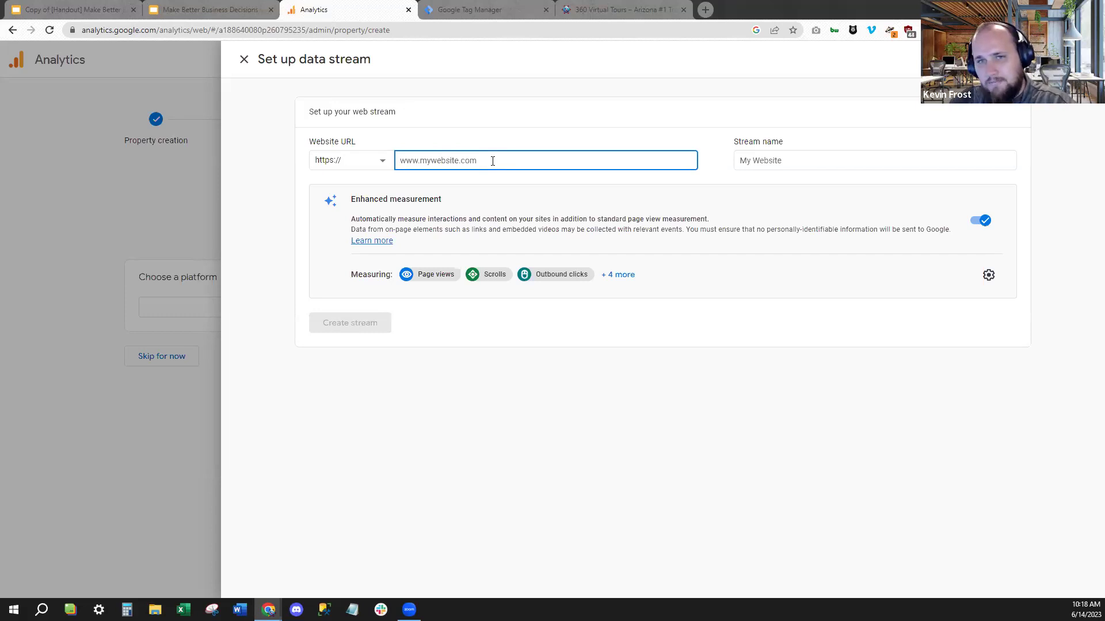
text(360virtualtoursaz)
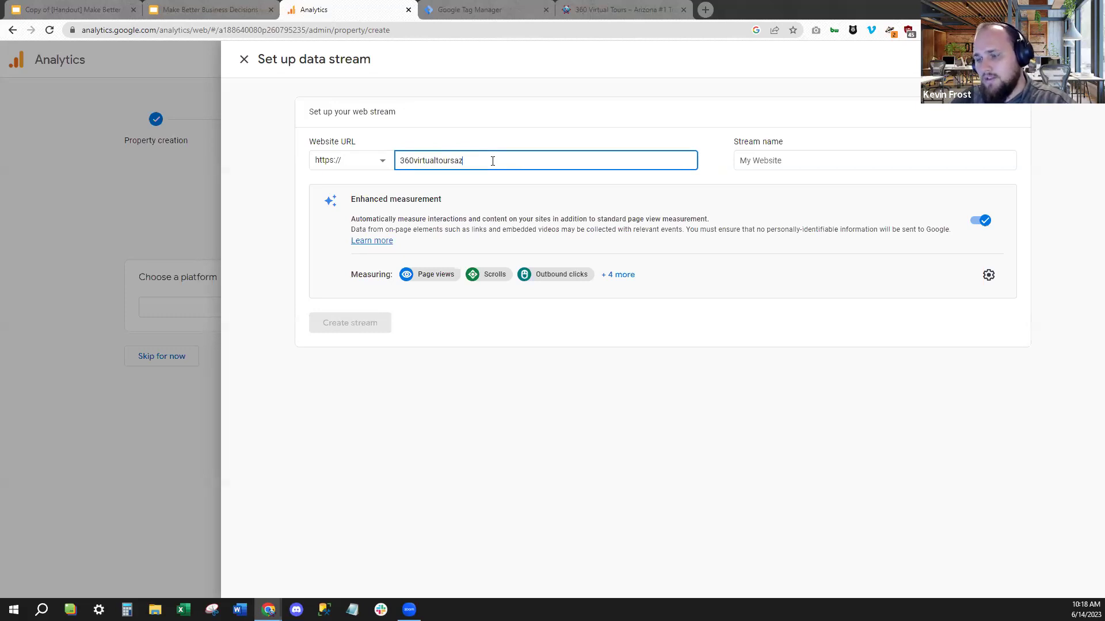
text(/com)
key(BackSpace)
key(BackSpace)
text(com)
key(Tab)
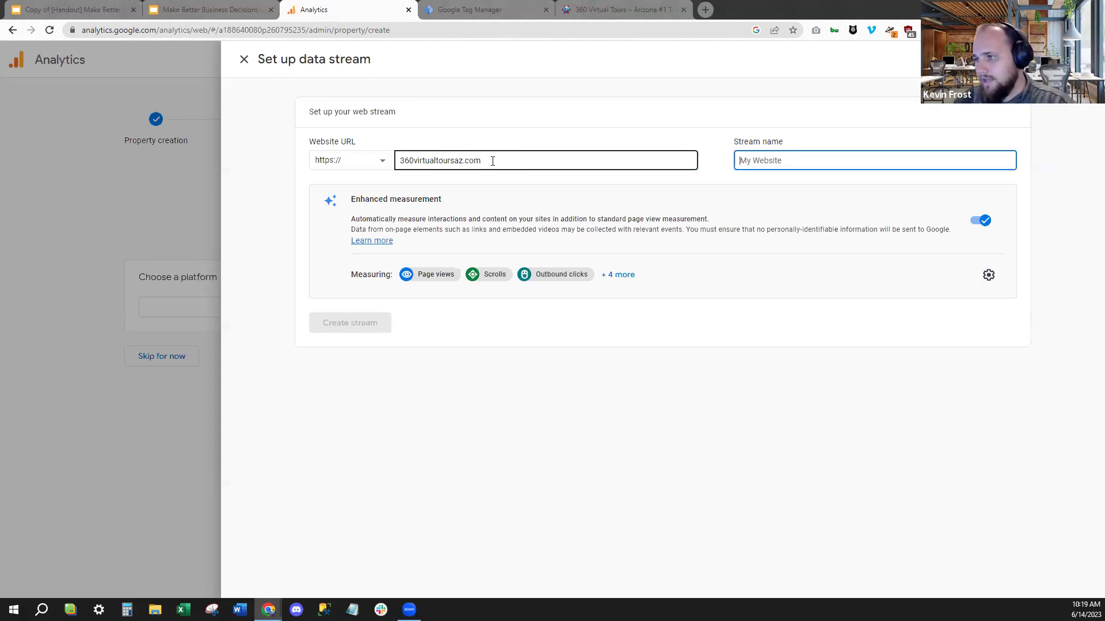
Name the web stream "My website G4 analytics" and create it.
text(My website G4 analyti)
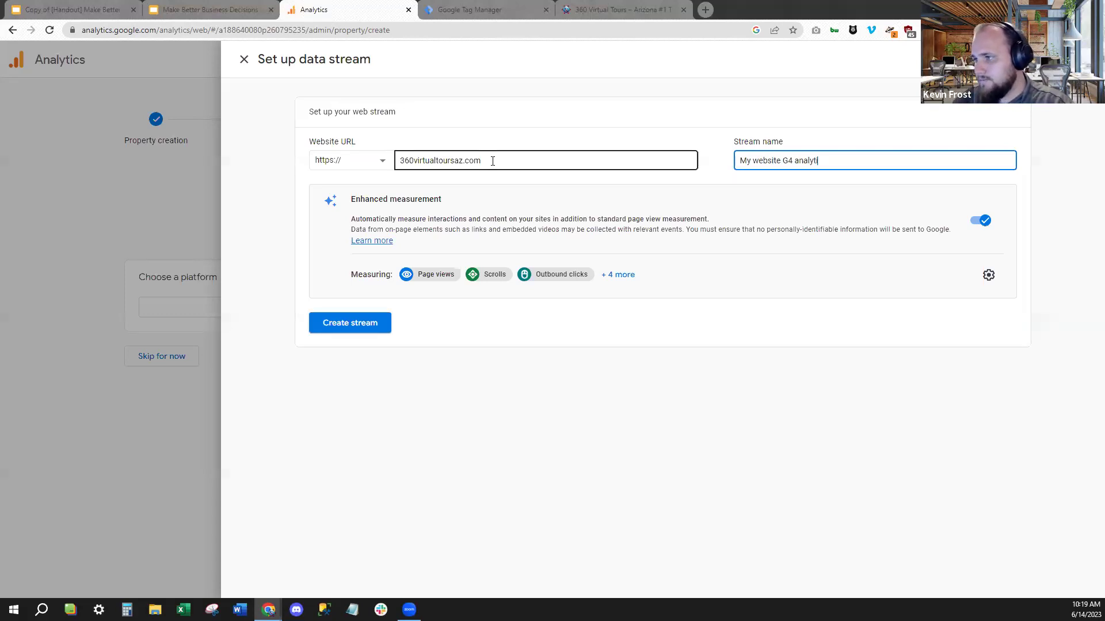
text(cvs)
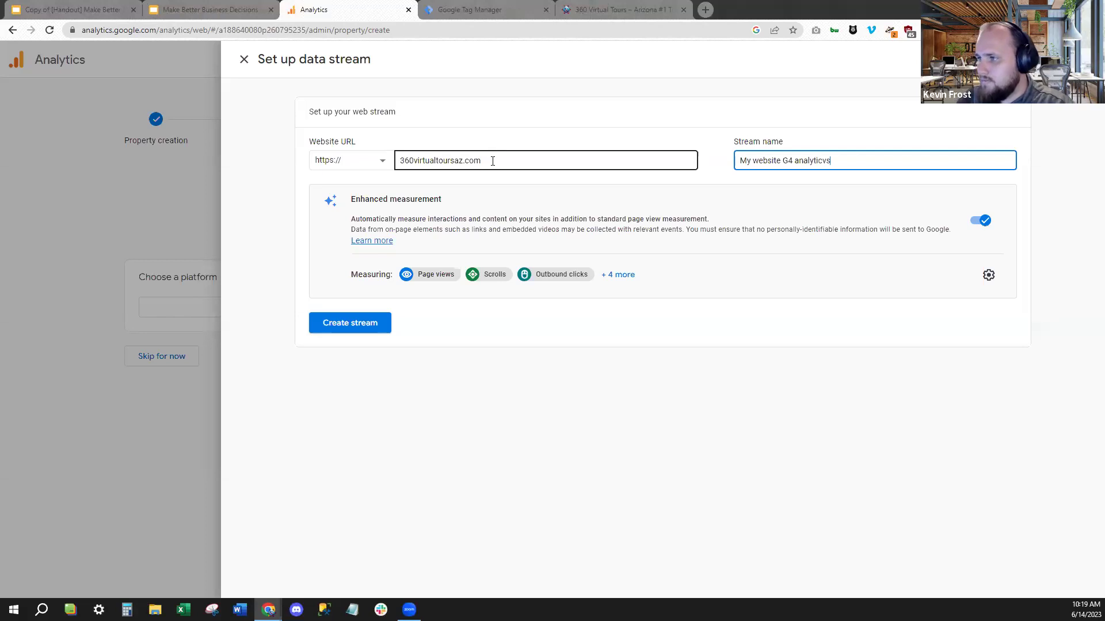
click(434, 338)
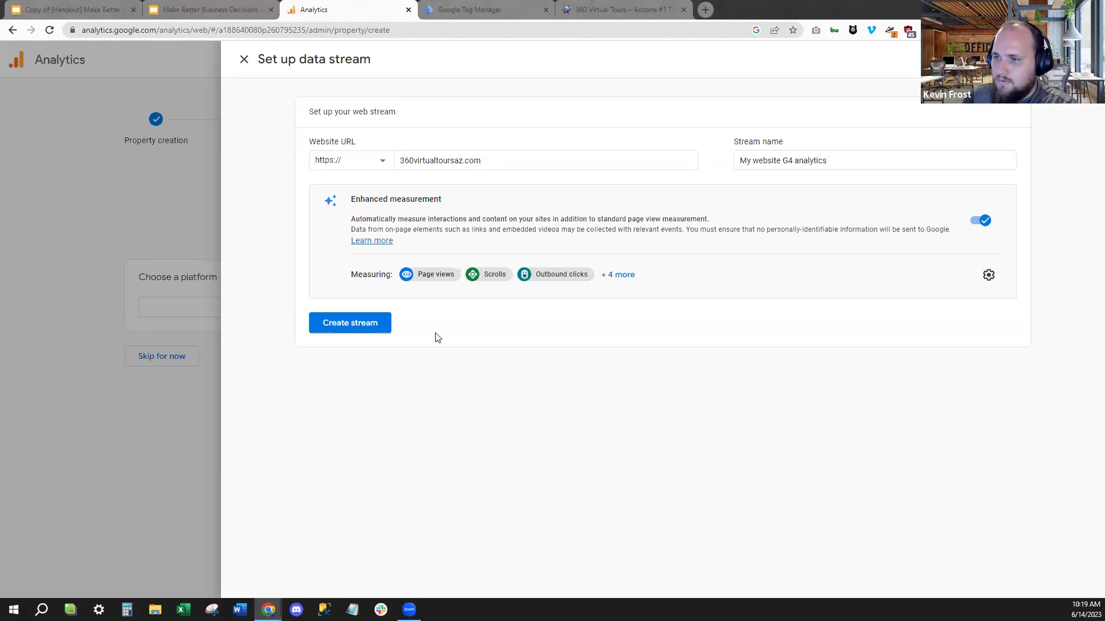
click(364, 315)
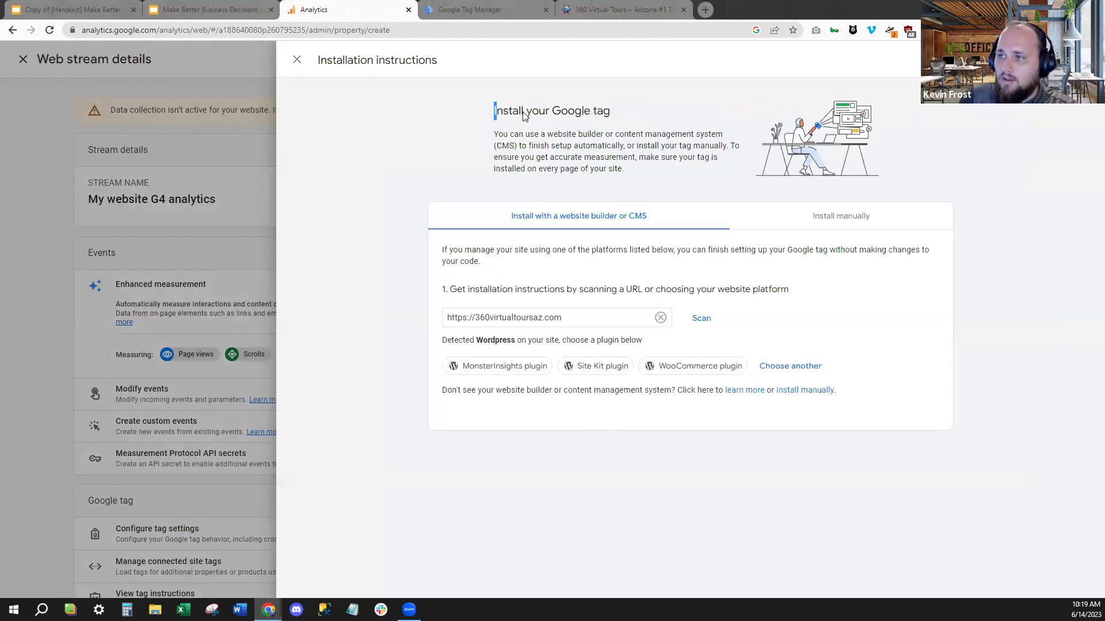
Review the Google tag installation instructions for the new stream and close them.
drag(494, 111, 637, 115)
click(637, 111)
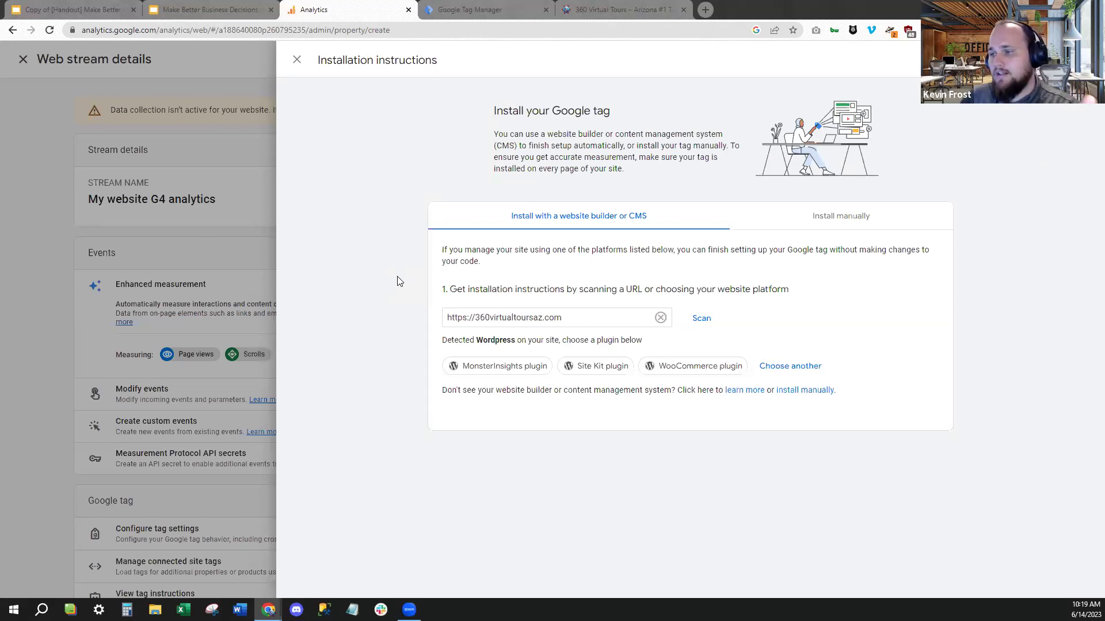
drag(652, 113, 296, 64)
click(297, 59)
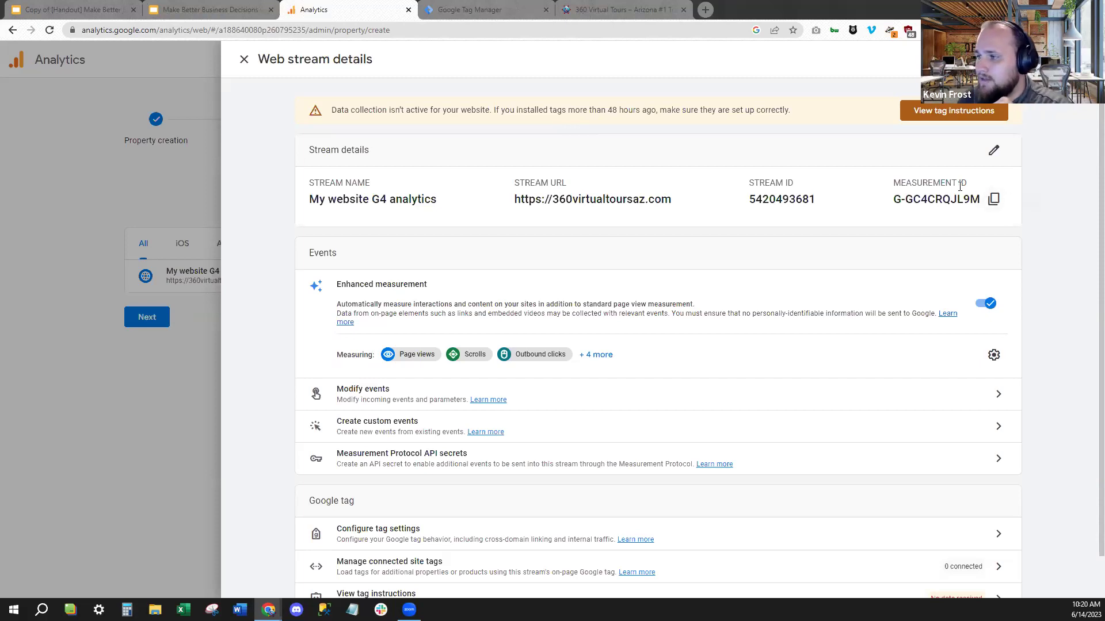
Examine the measurement ID and other details of the new web stream.
drag(969, 183, 860, 167)
click(858, 170)
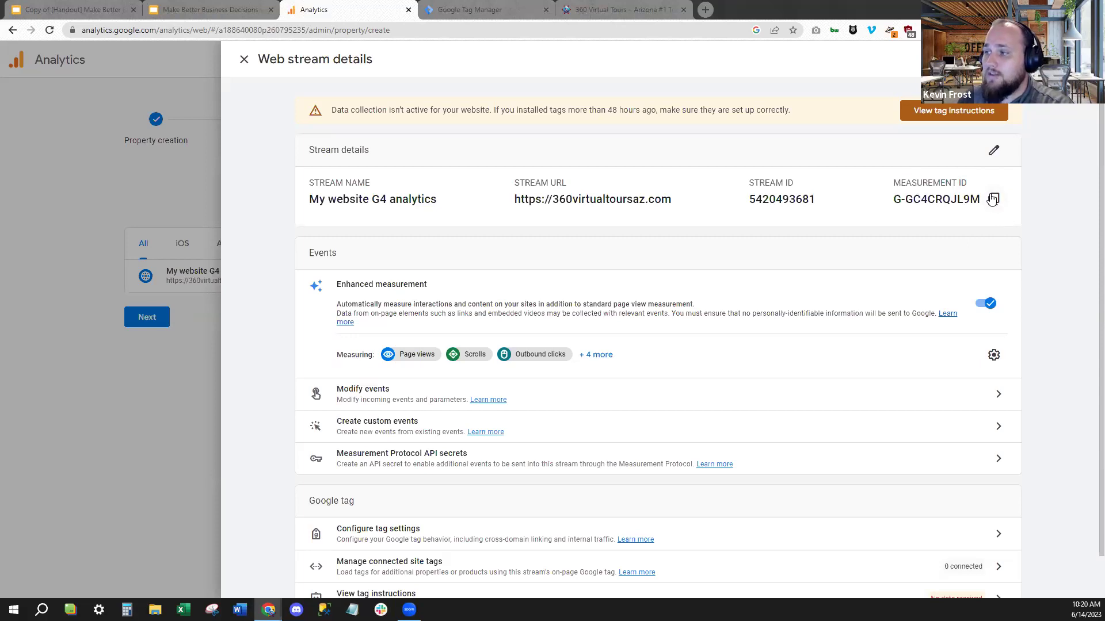
scroll(871, 183, down, 1)
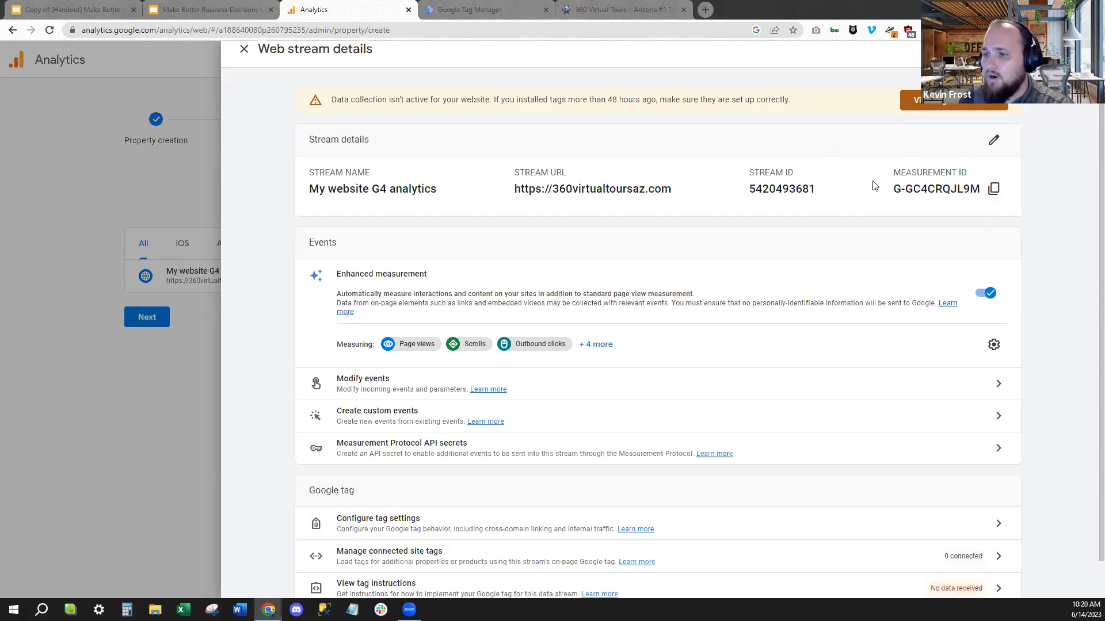
scroll(866, 185, up, 1)
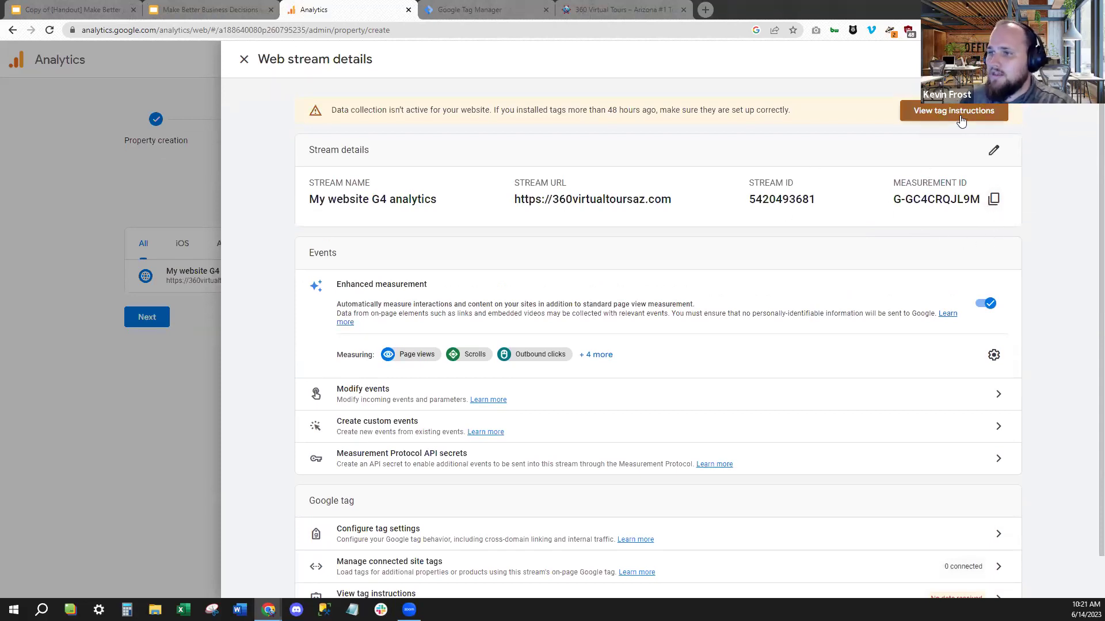
View the manual installation code in the stream's tag instructions, highlight the whole Google tag script, and close the instructions.
scroll(868, 176, down, 1)
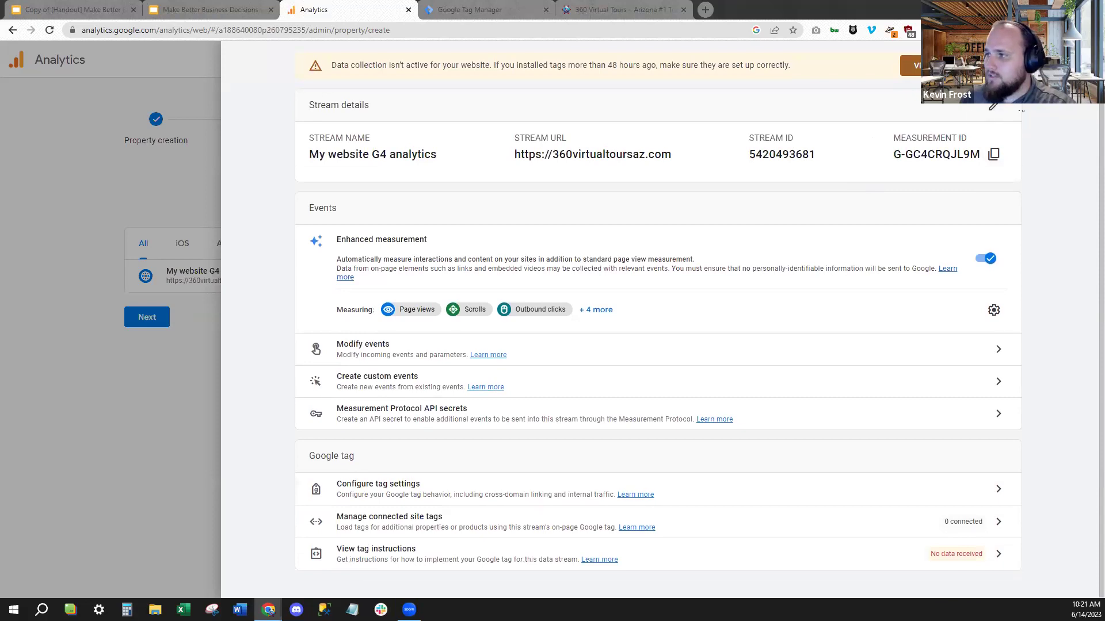
click(805, 558)
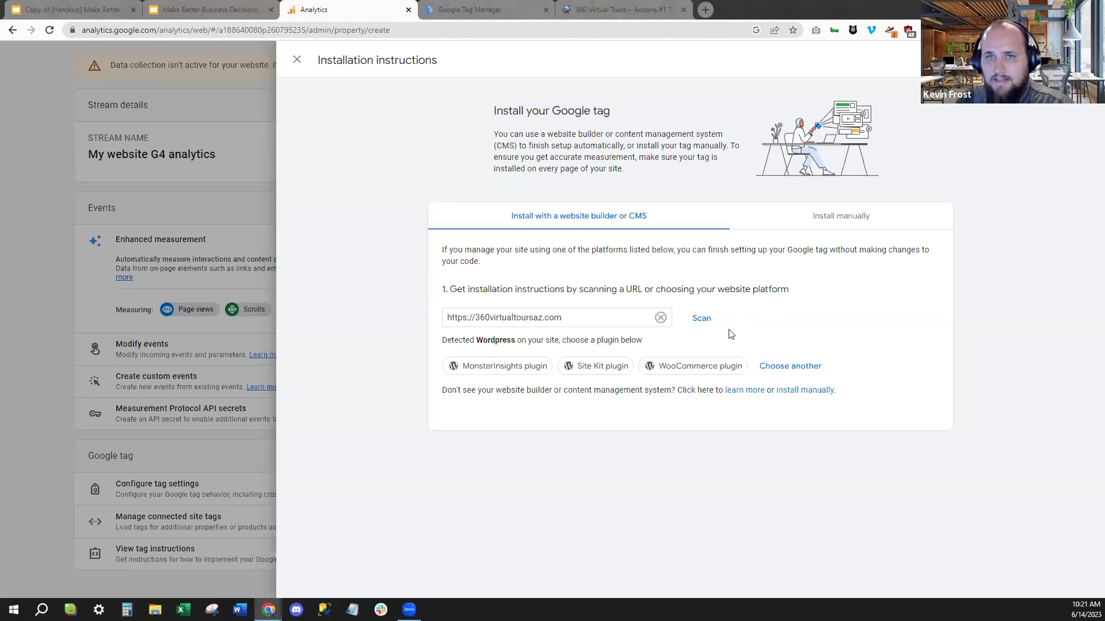
click(846, 217)
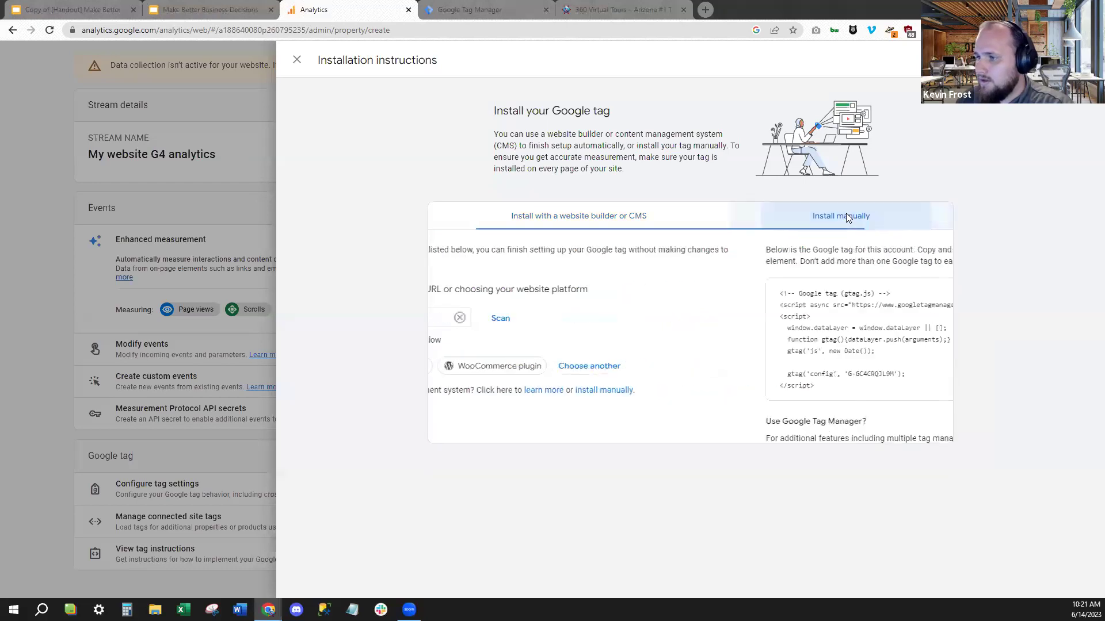
drag(495, 388, 452, 294)
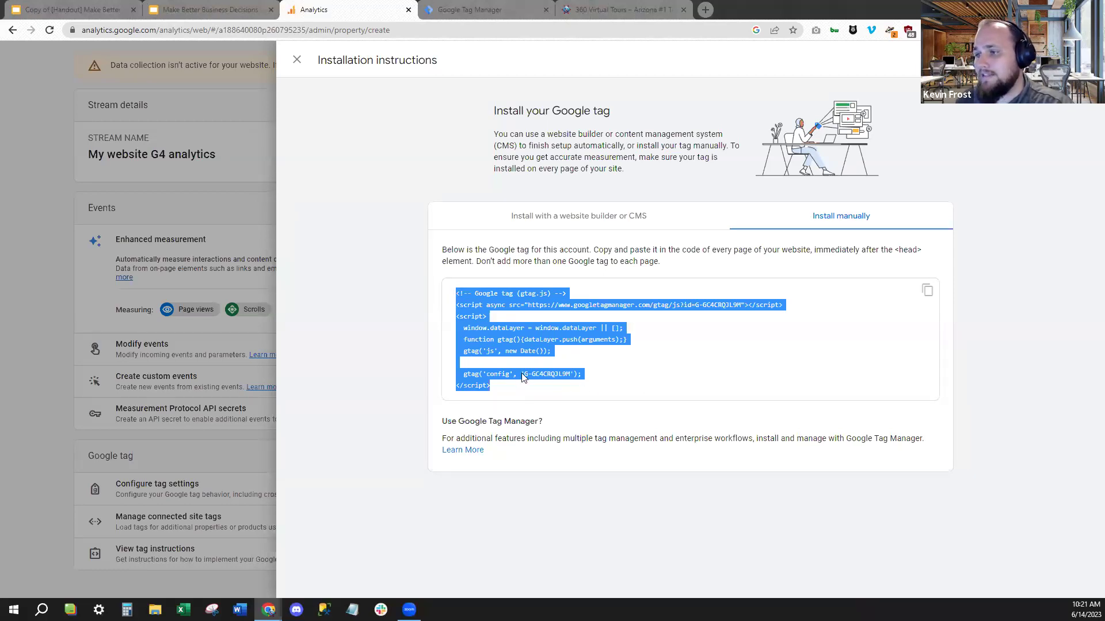
click(296, 60)
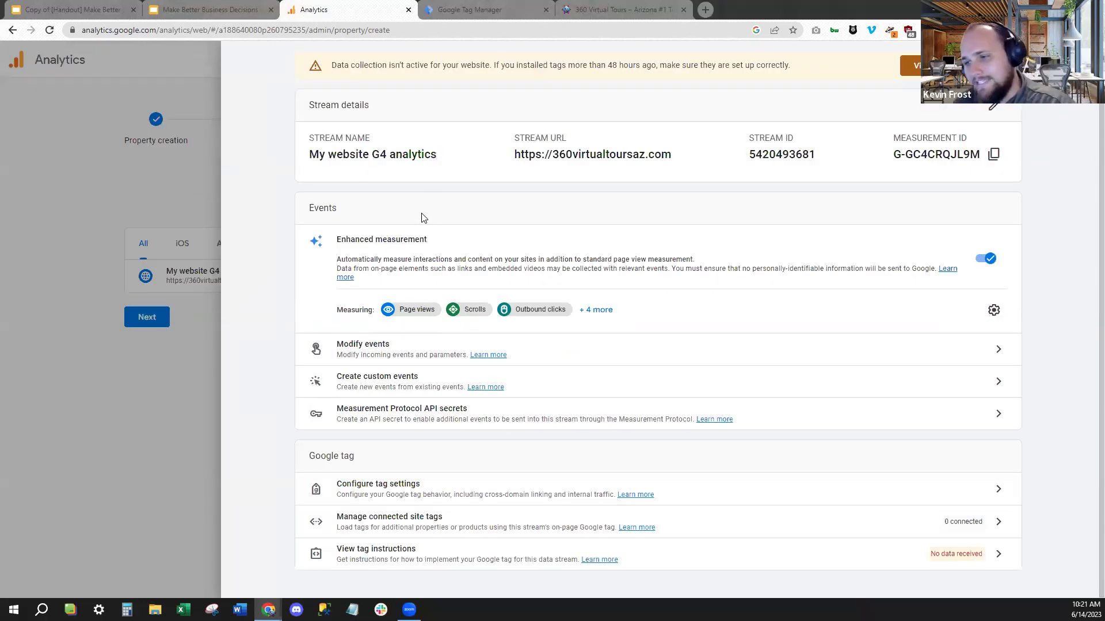
Close the web stream details and go back to the property's Admin page.
click(154, 382)
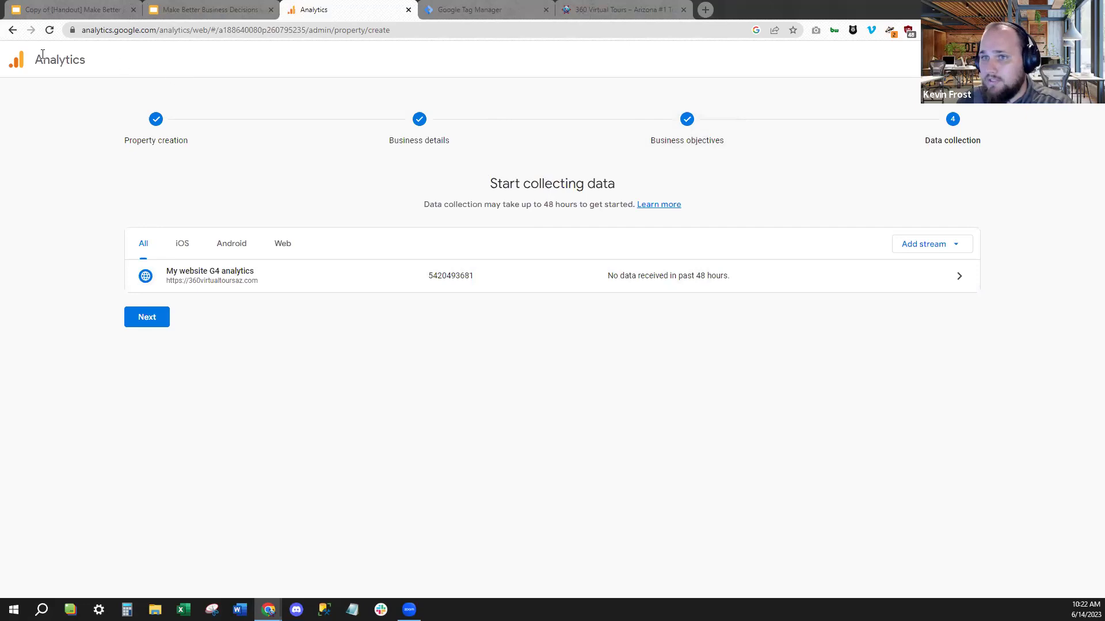
right_click(10, 33)
click(10, 35)
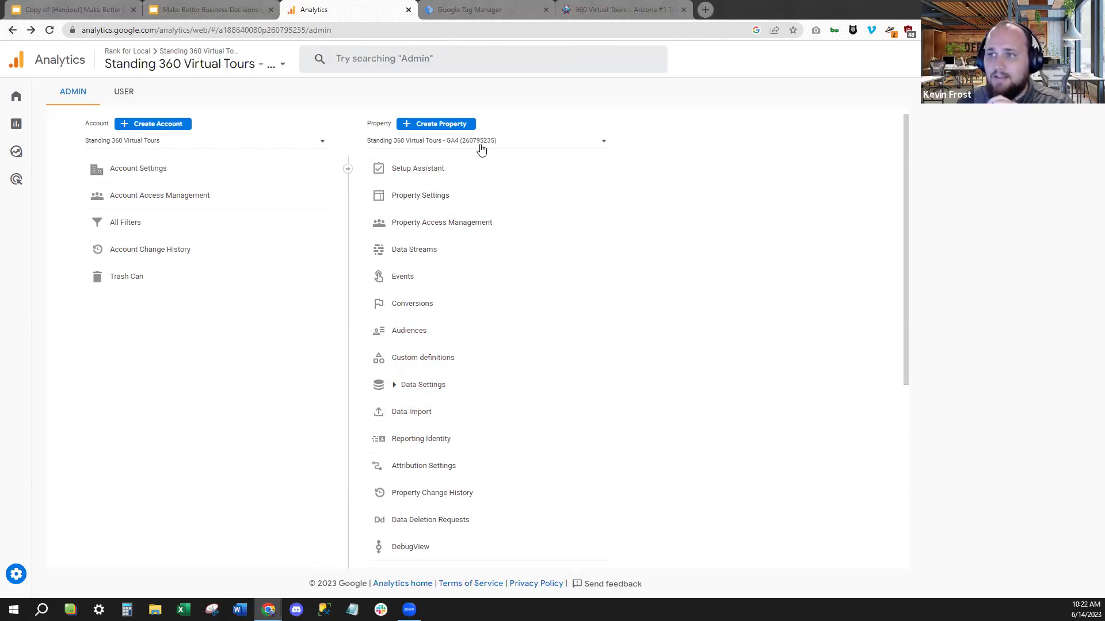
View the Accounts list in Google Tag Manager and return to the Analytics Admin page.
click(485, 16)
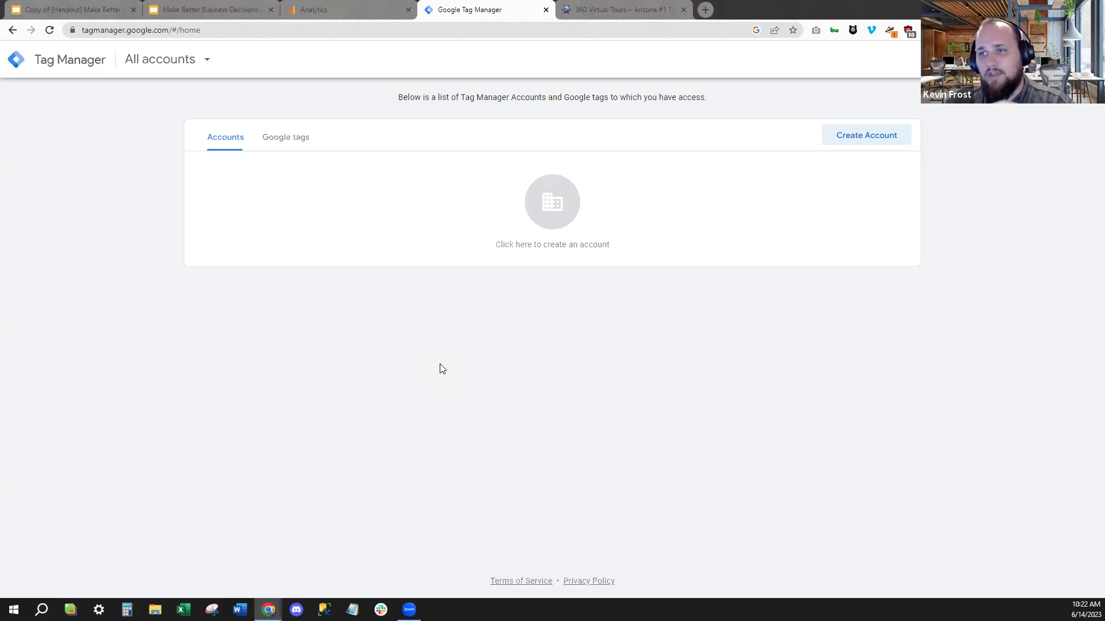
double_click(452, 355)
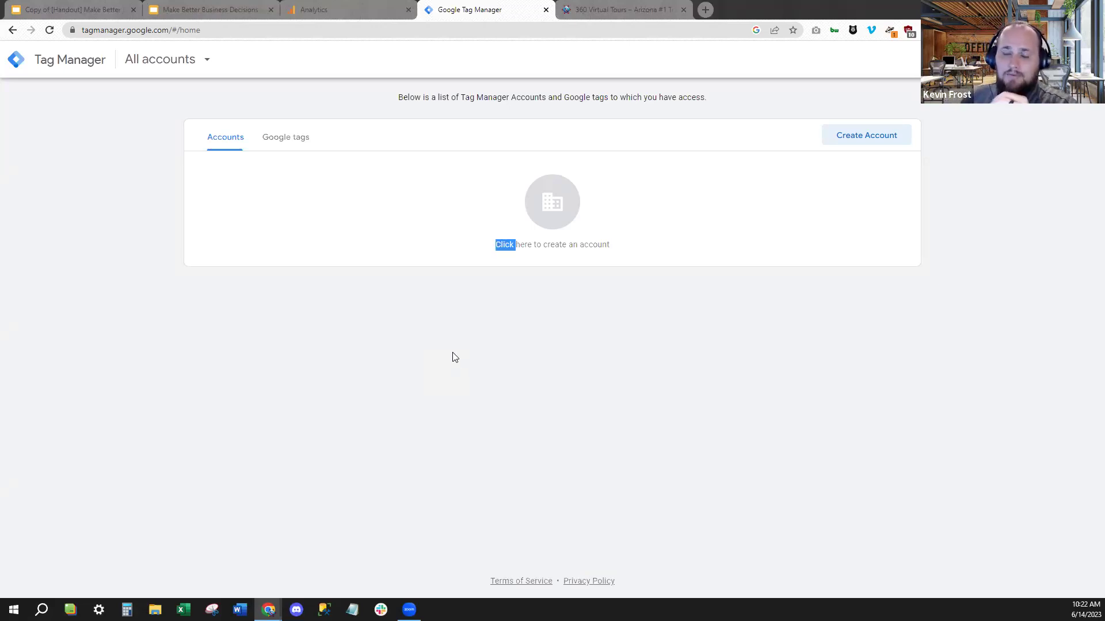
click(235, 283)
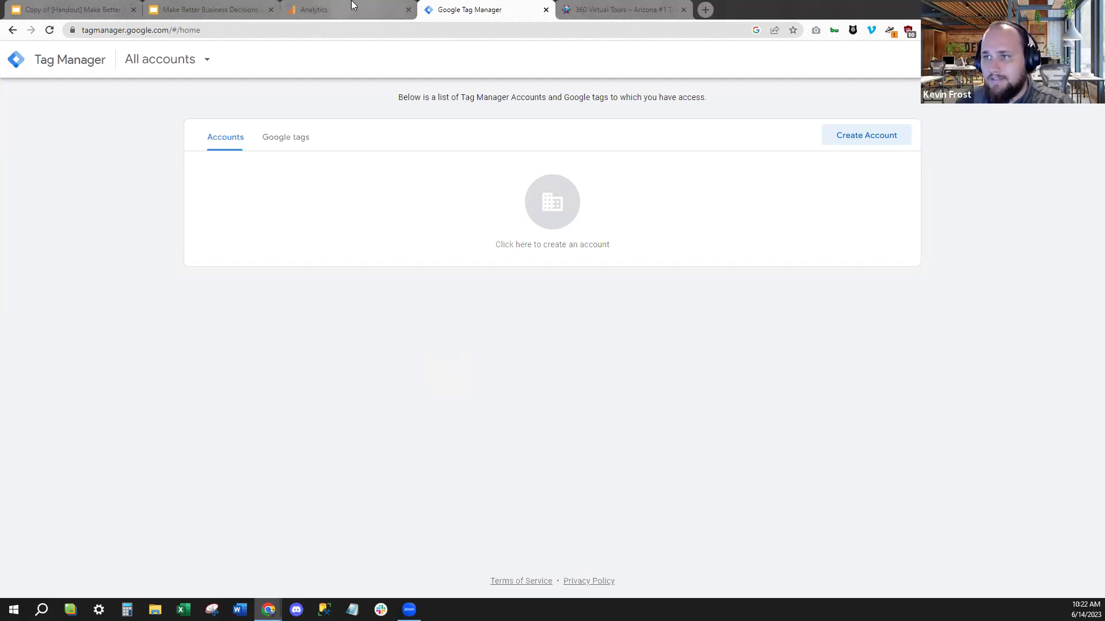
mouse_move(354, 5)
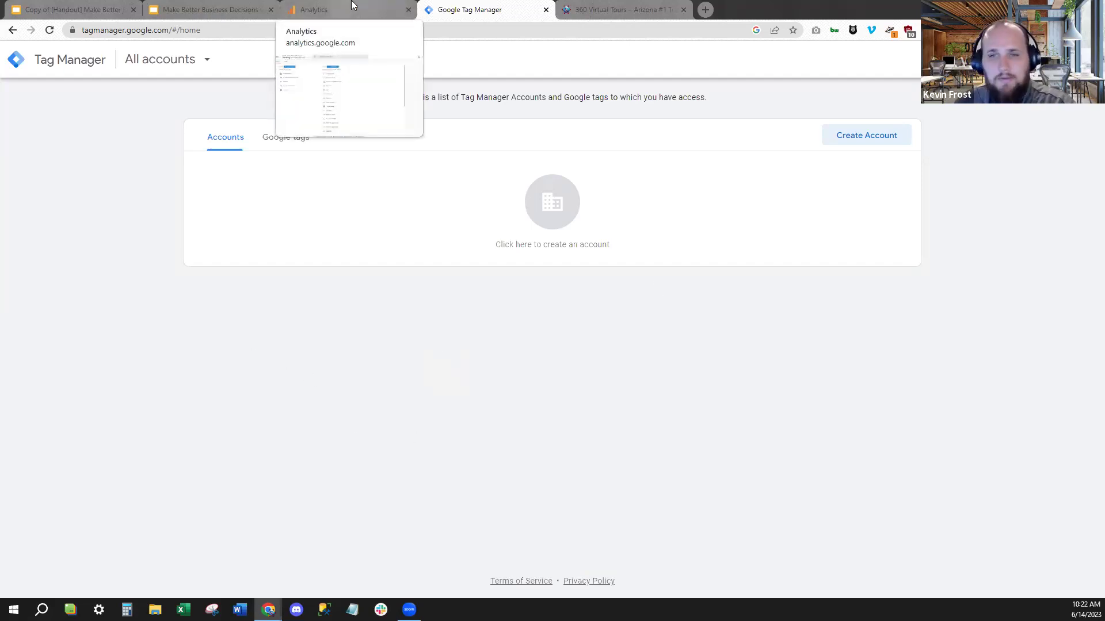
click(354, 5)
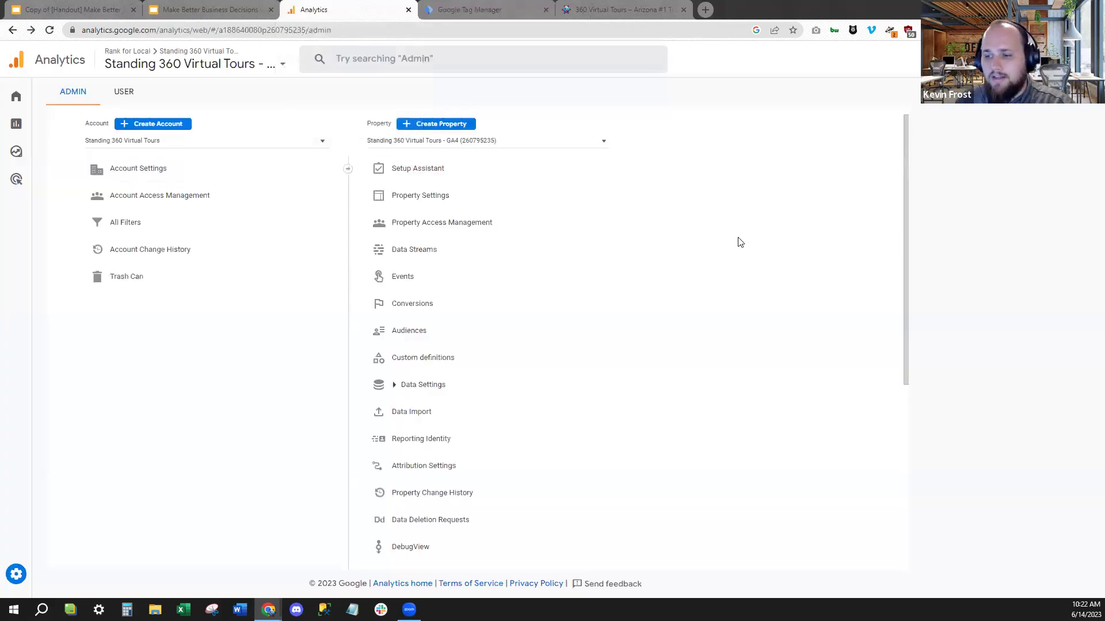
Review the slide comparing Google Analytics 4 with Universal Analytics and advance to the slide on first-time Google Analytics setup.
click(103, 9)
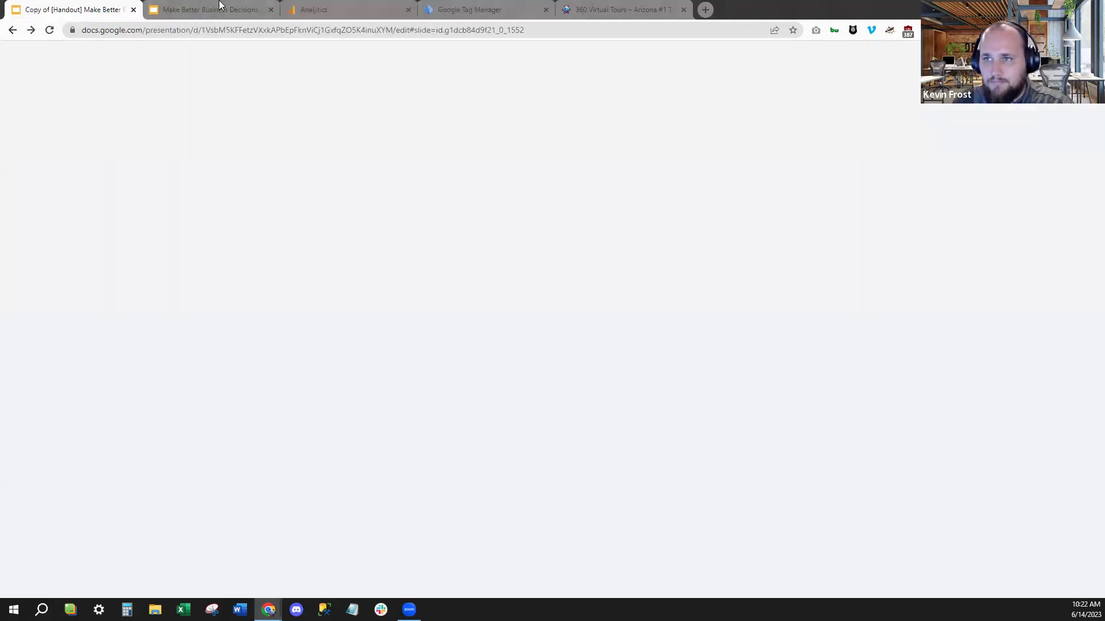
click(222, 6)
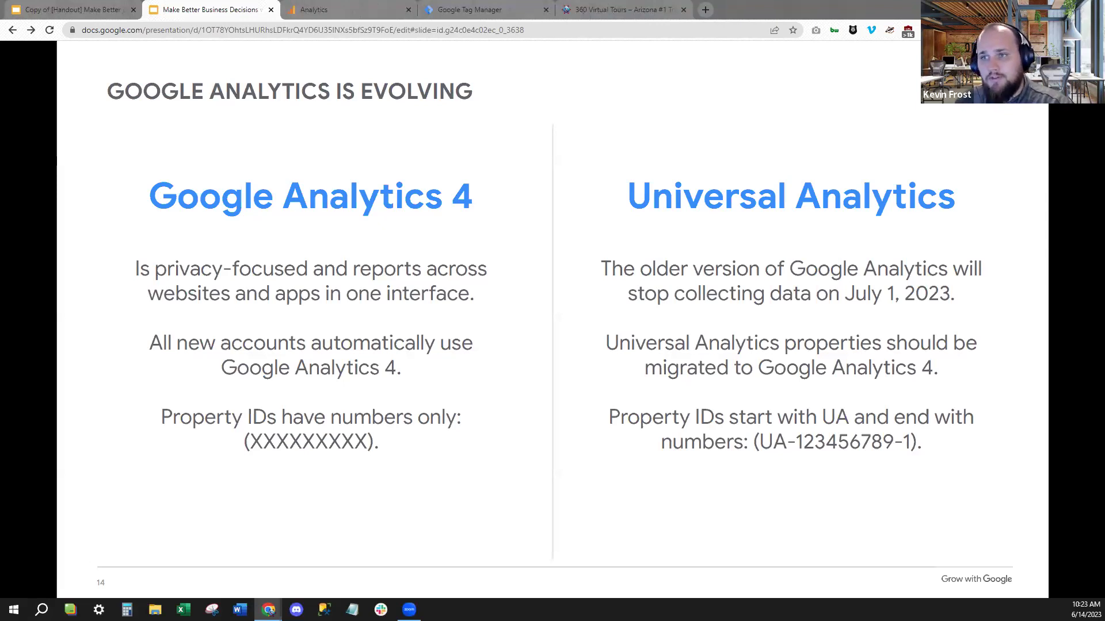
click(377, 6)
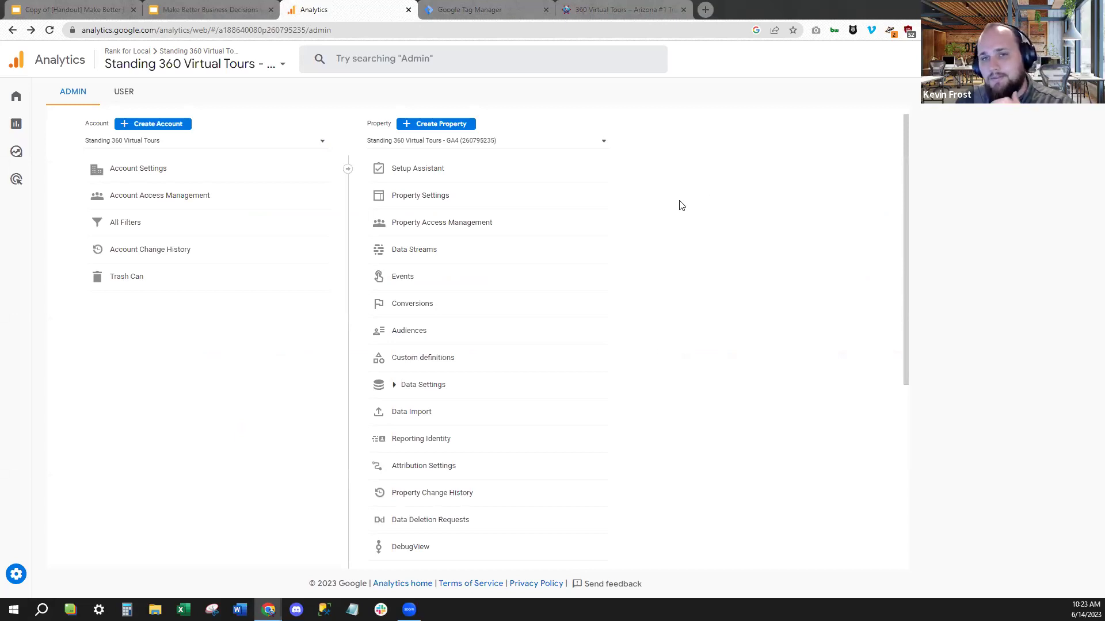
click(228, 13)
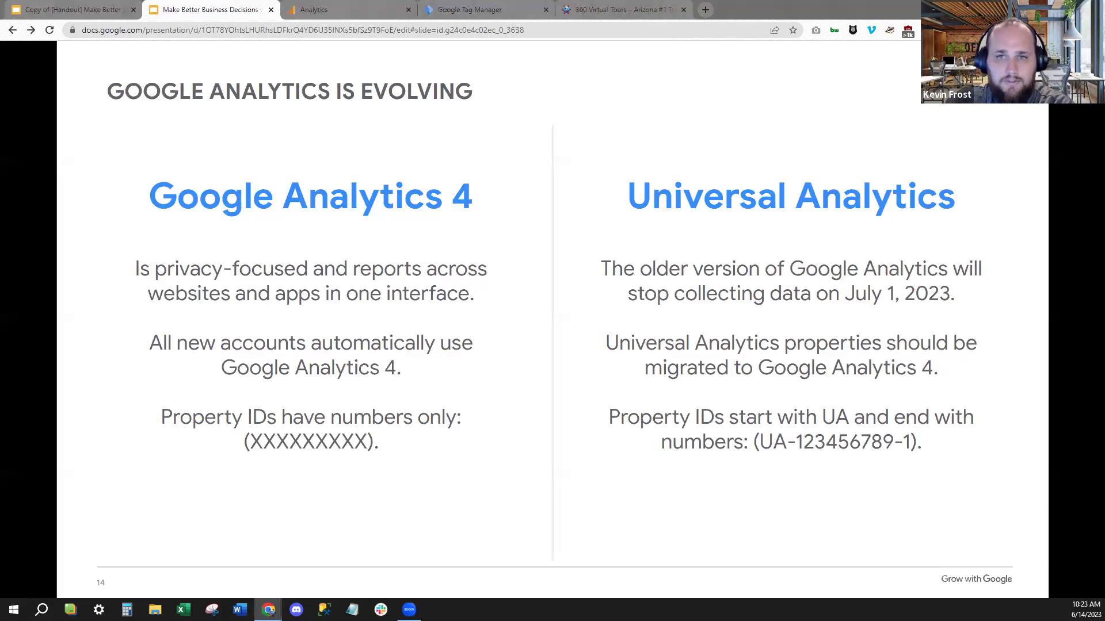
key(Right)
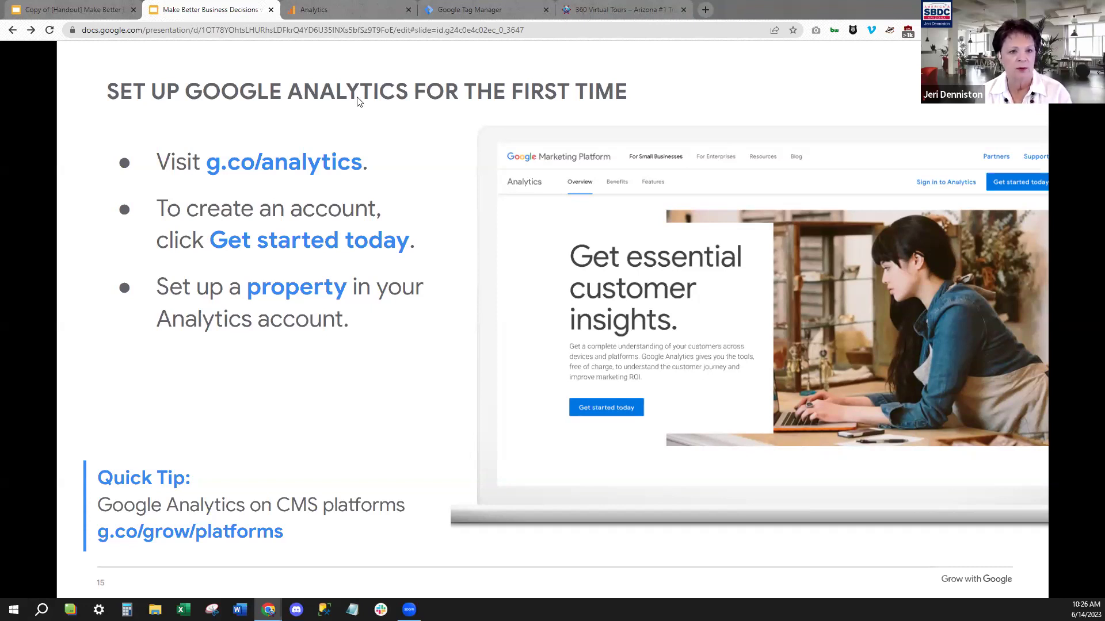
Examine the Google tags list in Google Tag Manager alongside the Analytics Admin page, ending on the Admin page.
click(363, 7)
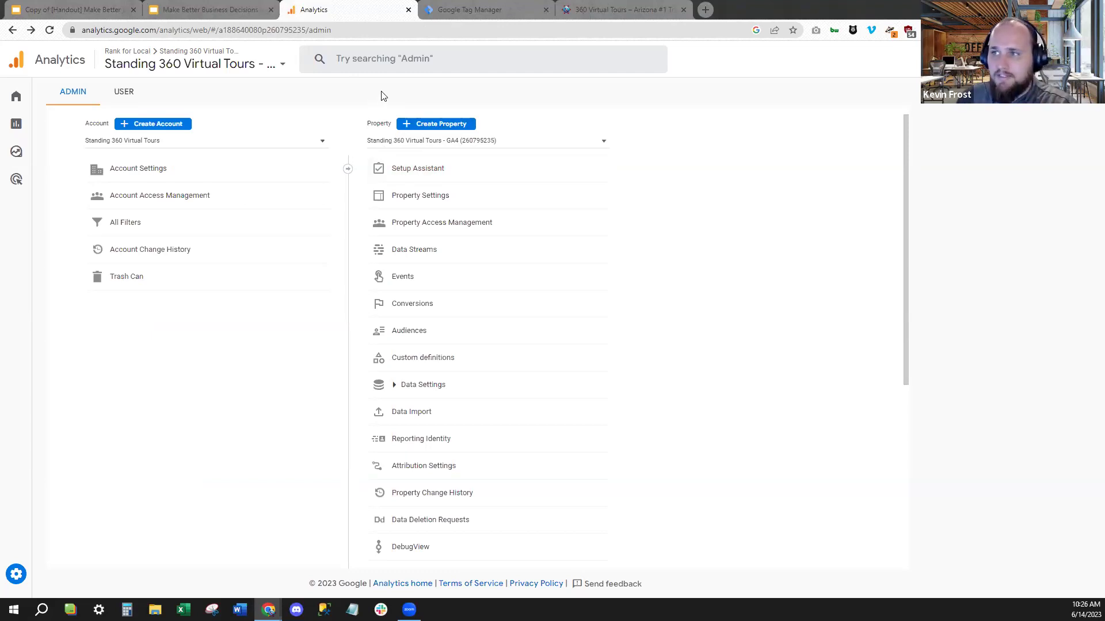
click(489, 7)
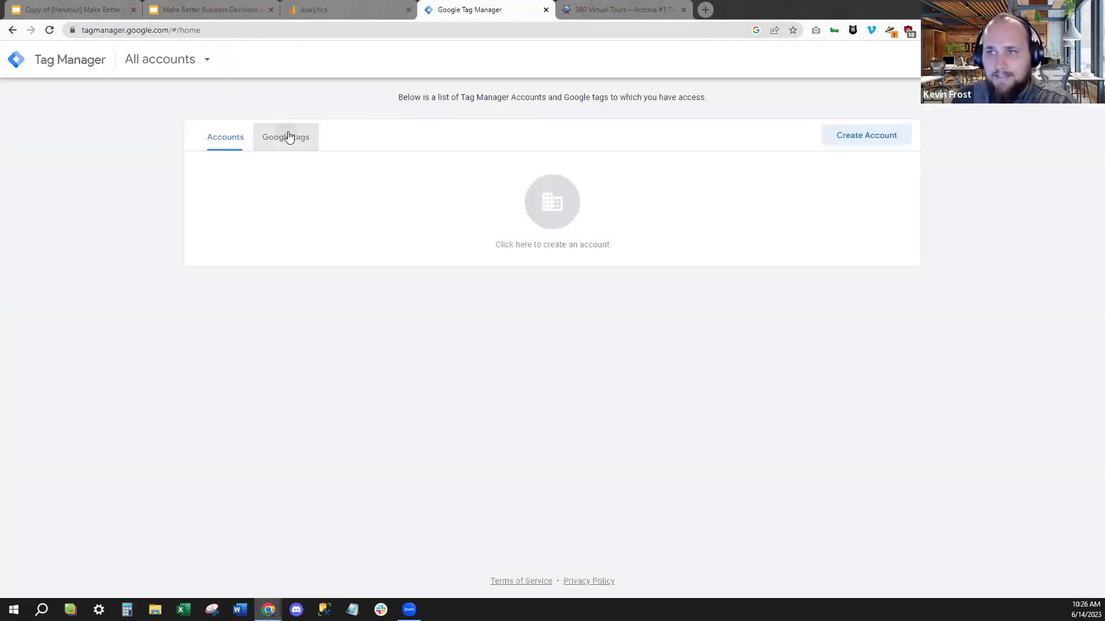
click(362, 12)
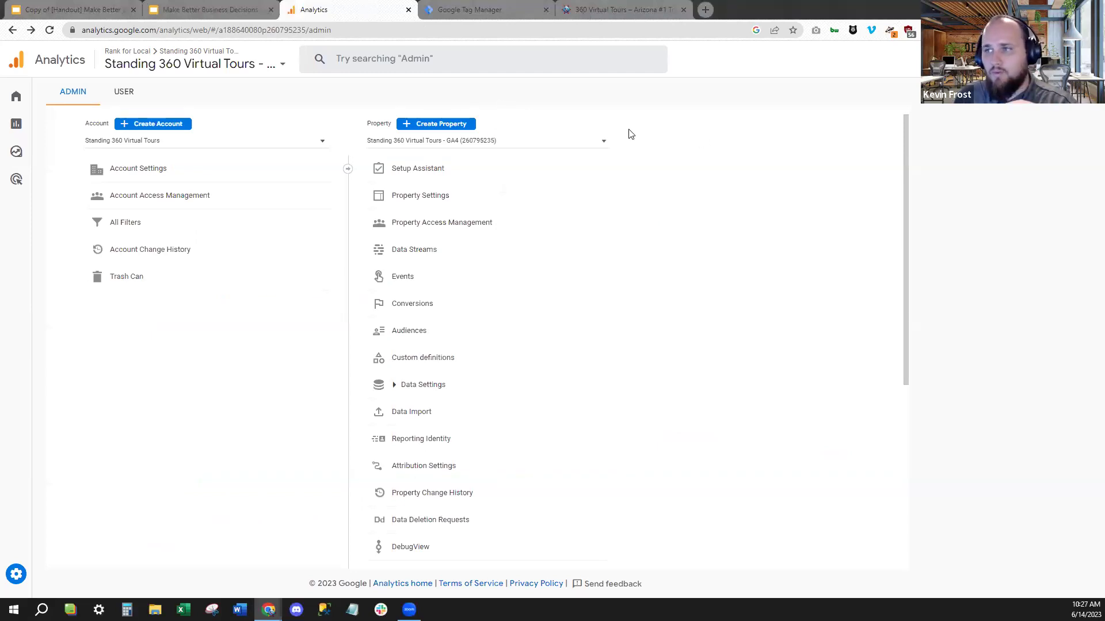
click(481, 9)
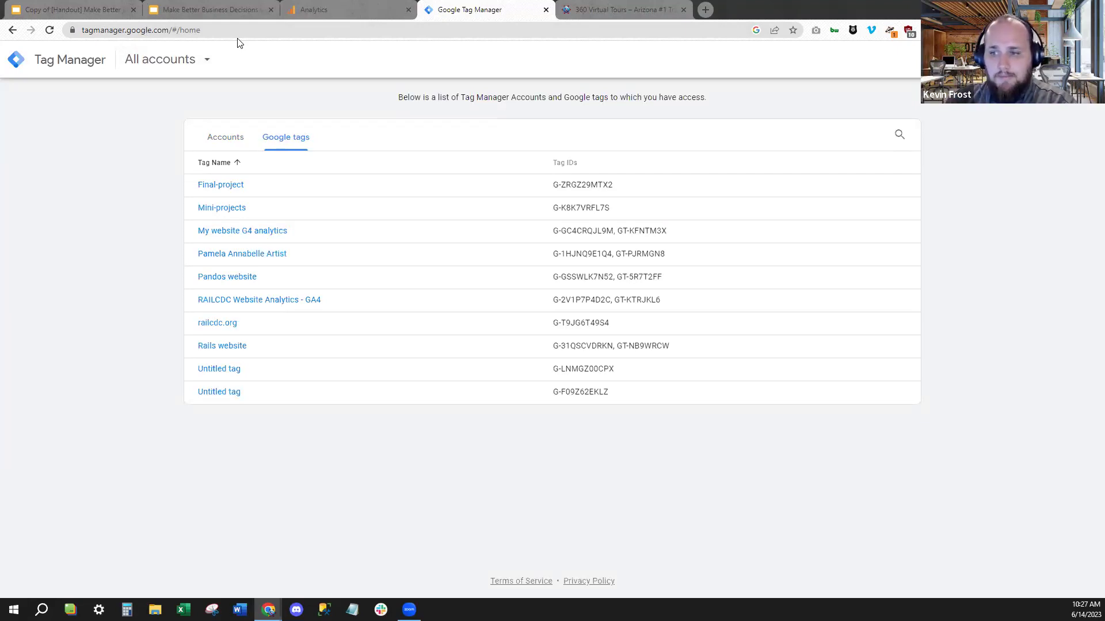
click(368, 7)
click(453, 4)
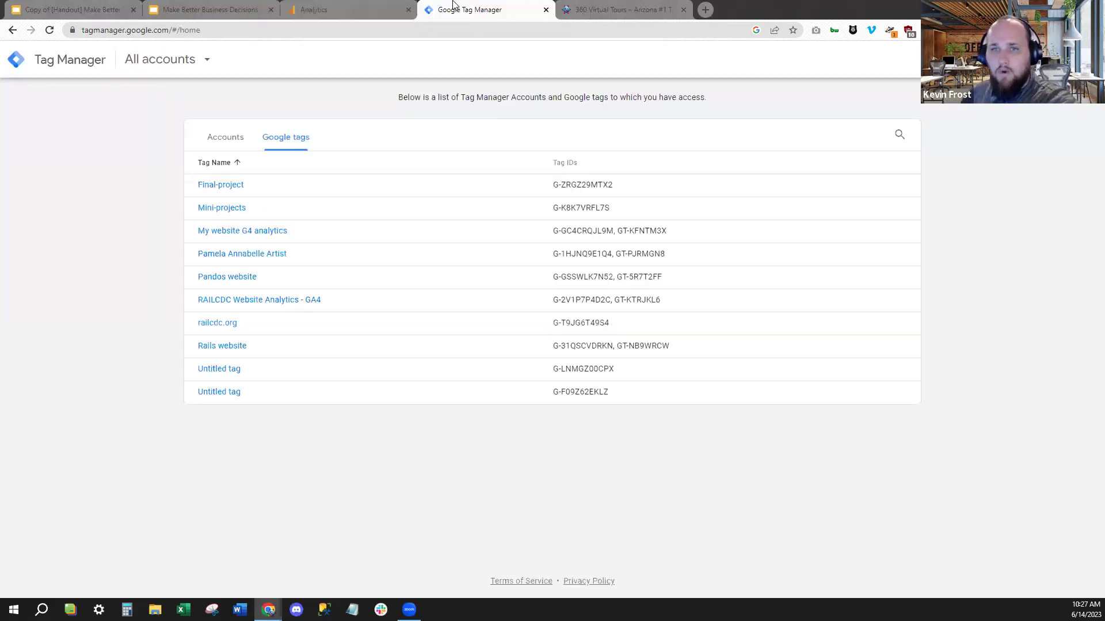
click(340, 5)
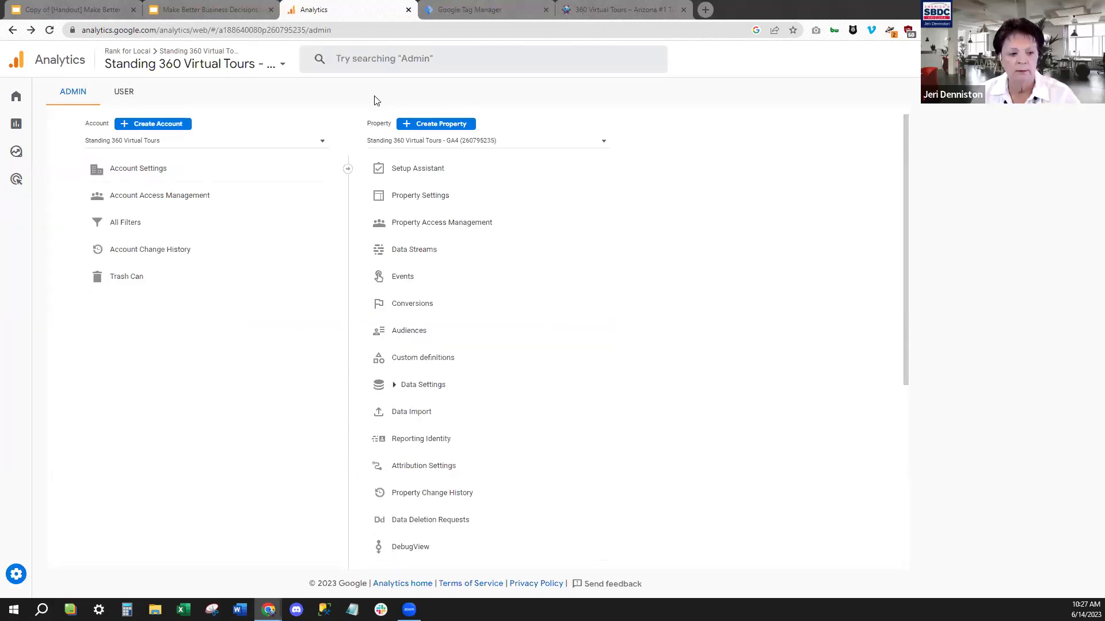
Check the CMS platforms link on the first-time setup slide and open g.co/grow/platforms in a new browser tab.
click(247, 10)
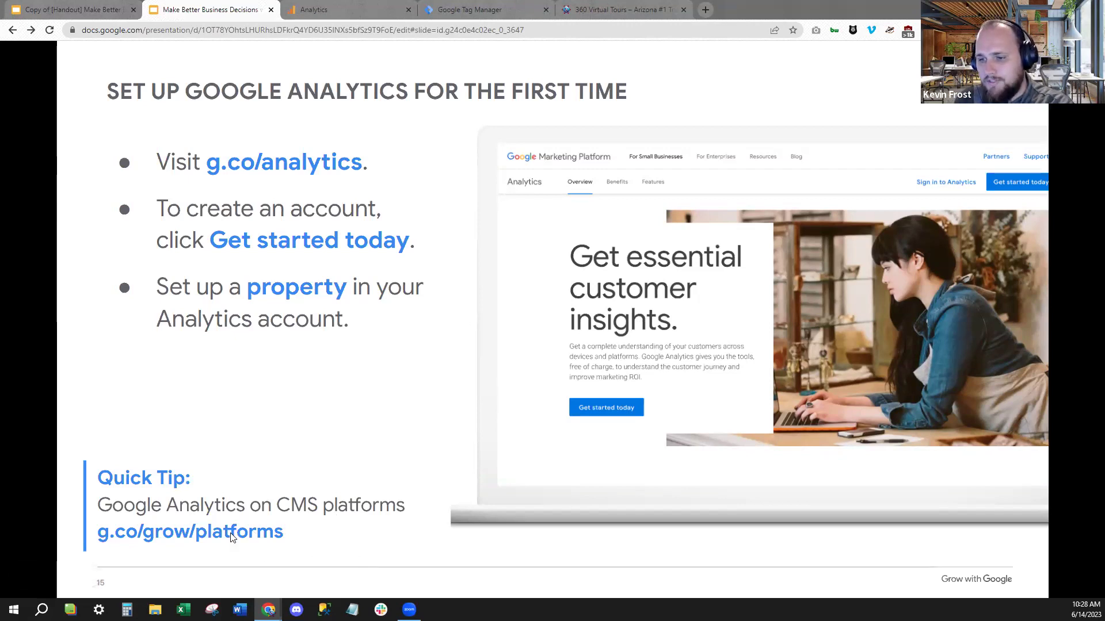
click(707, 8)
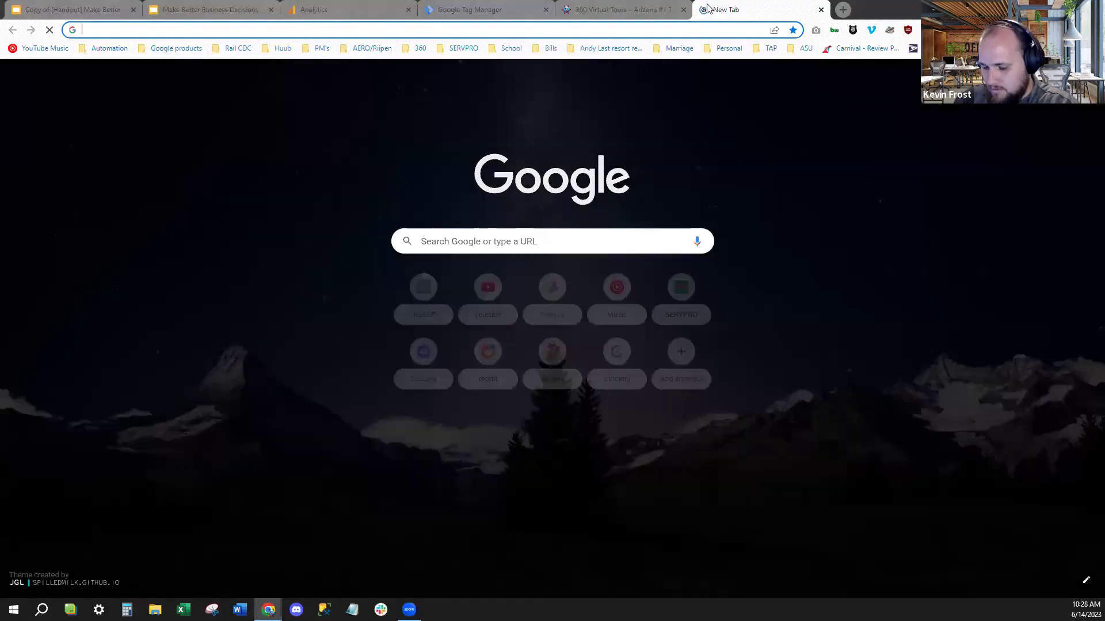
text(g.co/grow)
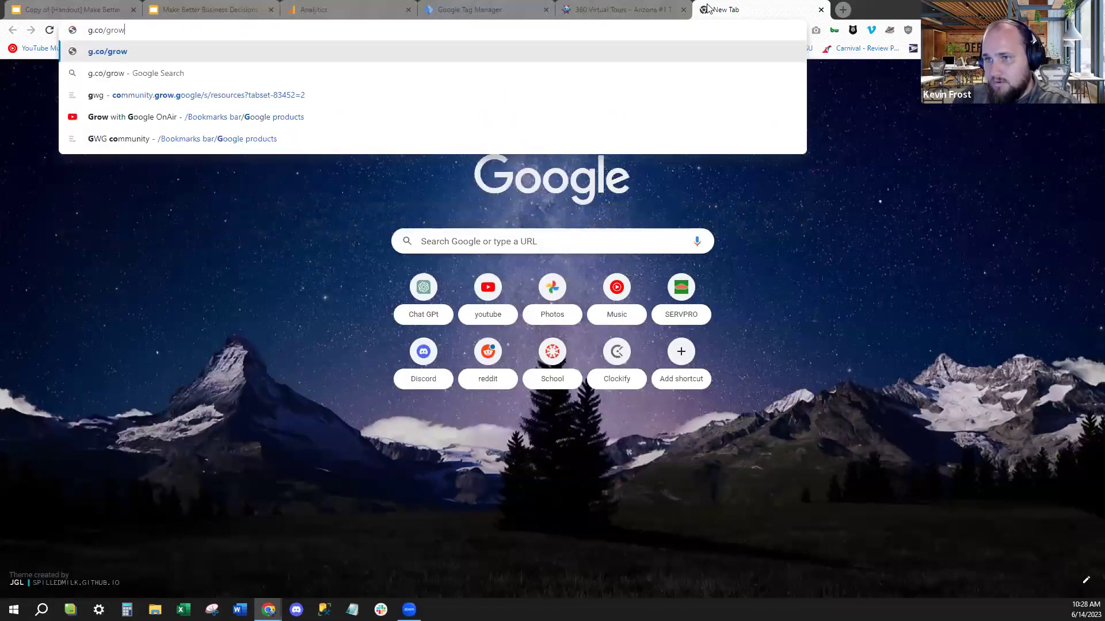
click(196, 9)
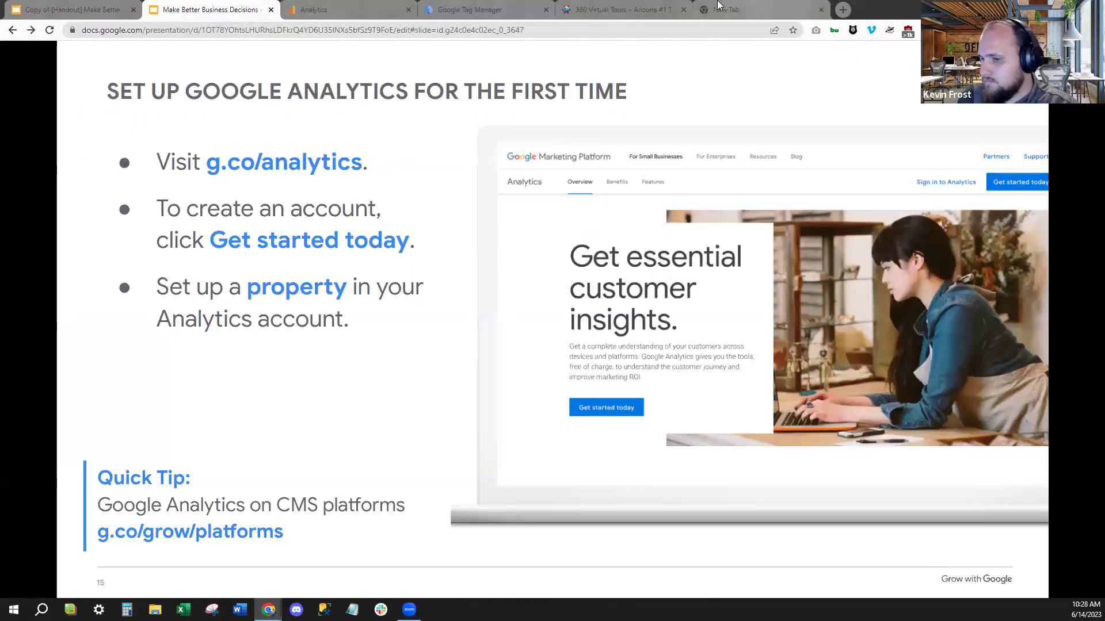
click(739, 7)
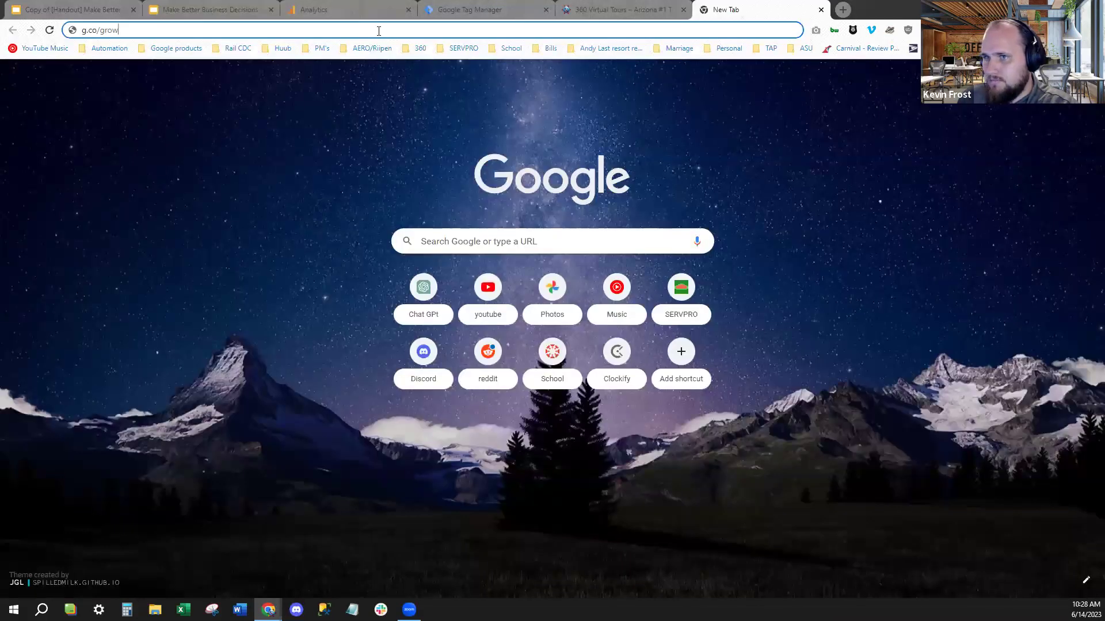
text(/platforms)
key(Return)
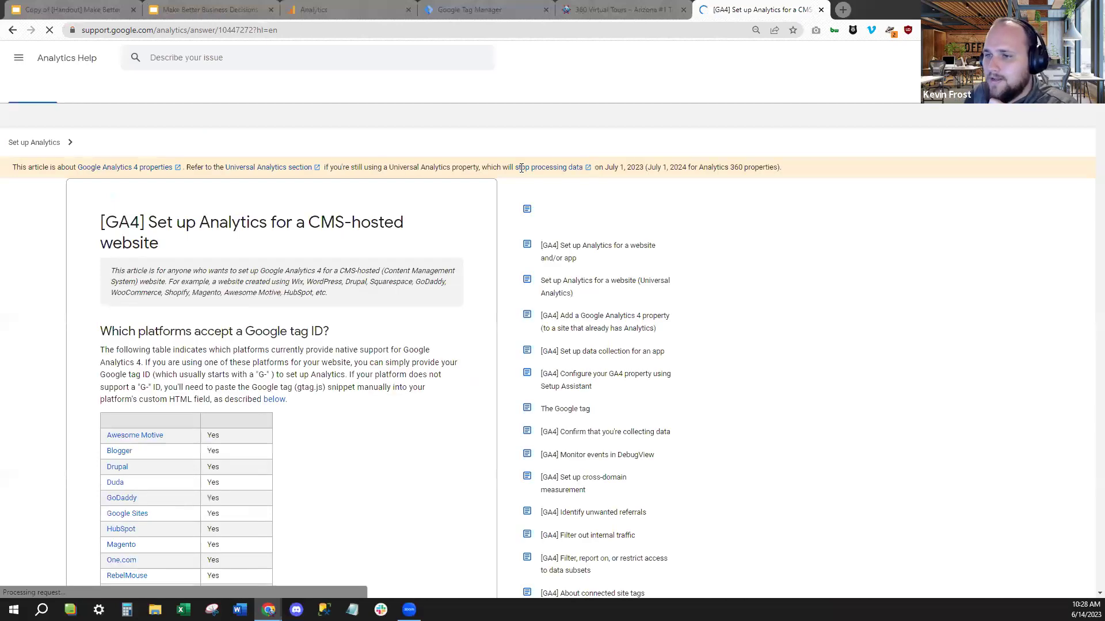
Find the table of platforms that accept a Google tag ID and open its Wix link in a new tab.
scroll(373, 242, down, 2)
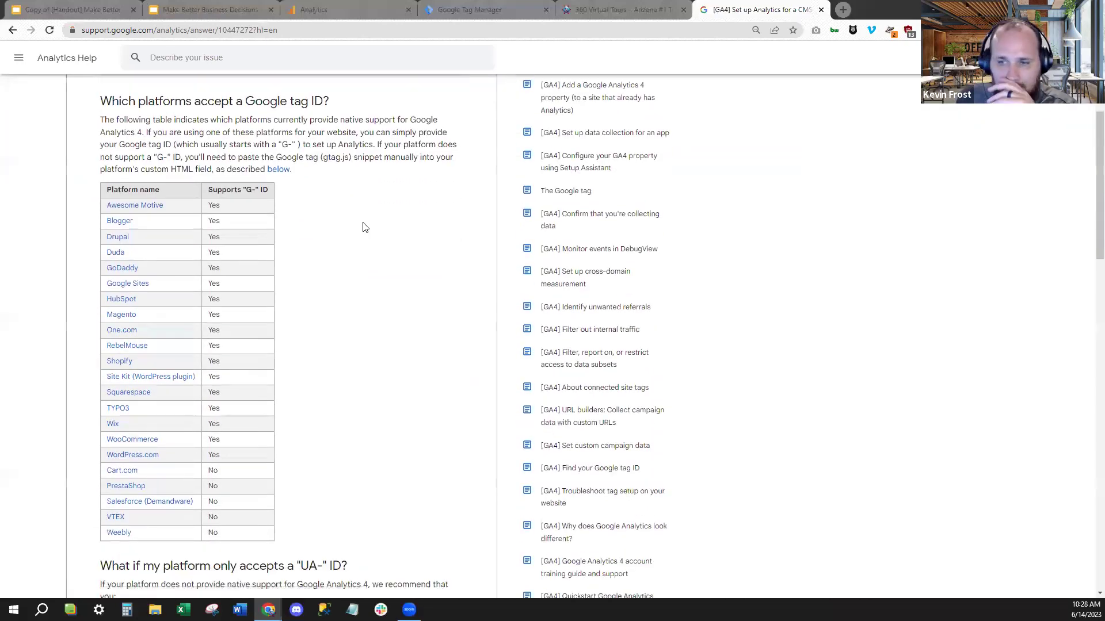
right_click(116, 429)
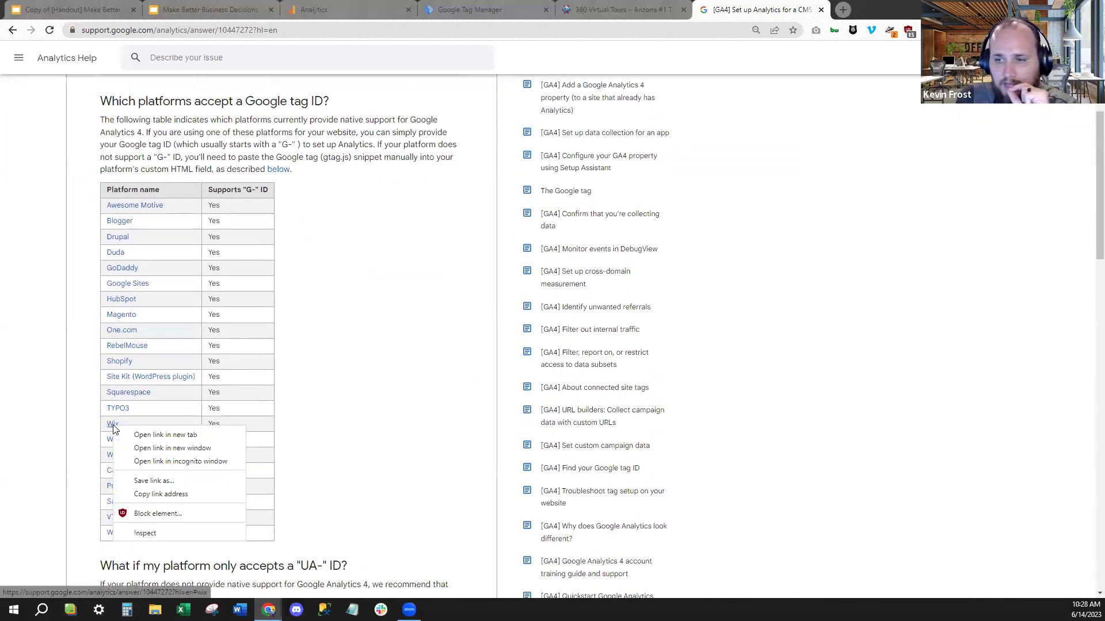
click(141, 435)
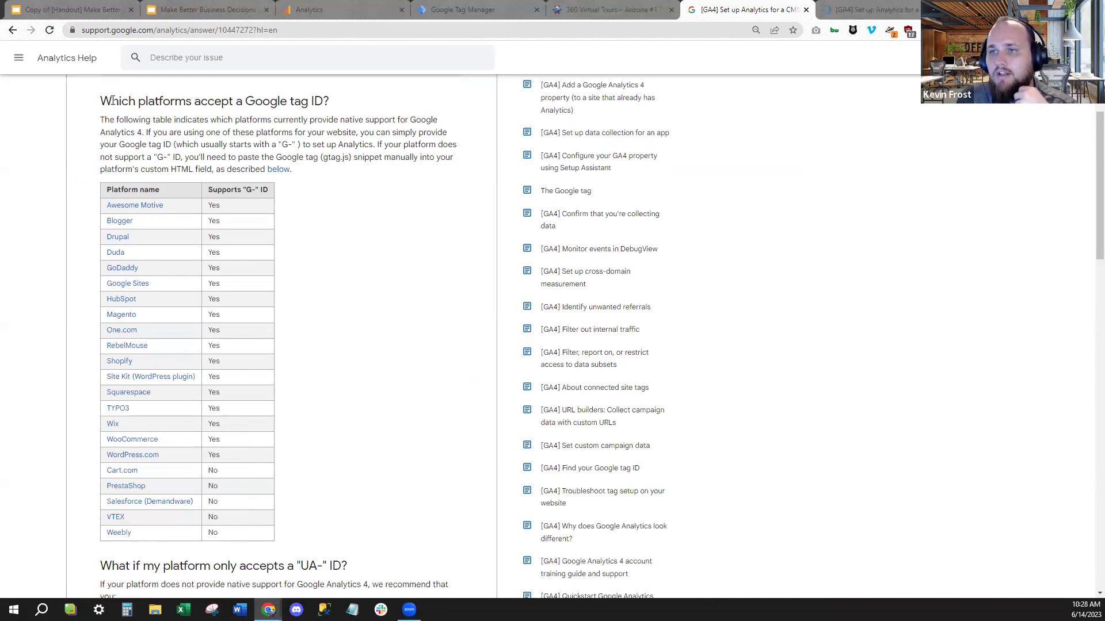
drag(113, 101, 305, 101)
click(401, 170)
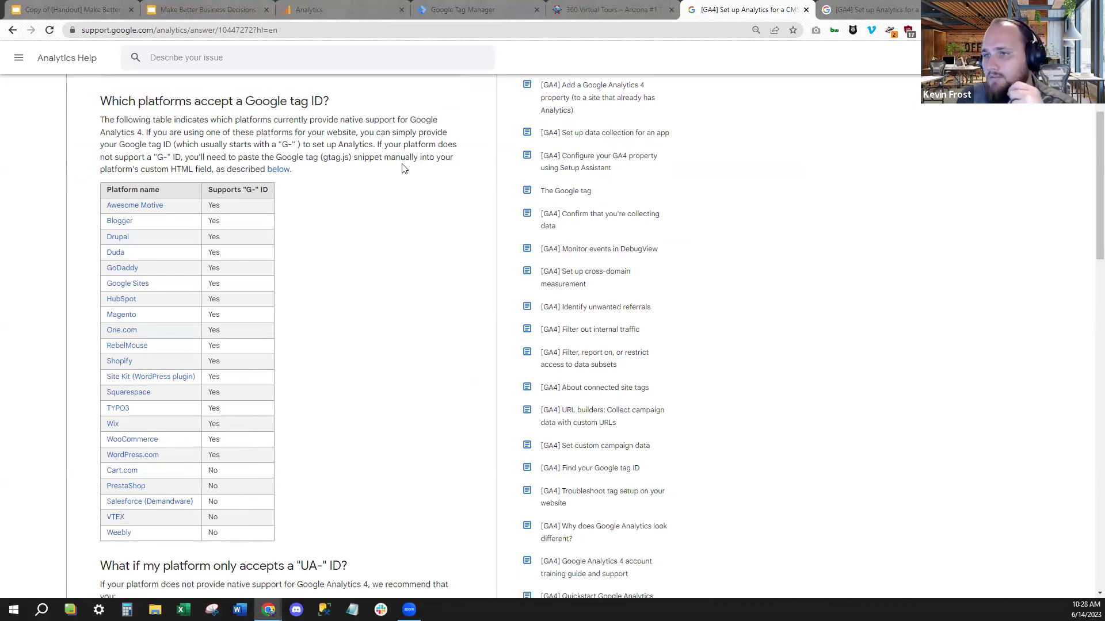
Read the Wix instructions from creating an Analytics account through adding a data stream and setting up data collection.
click(857, 6)
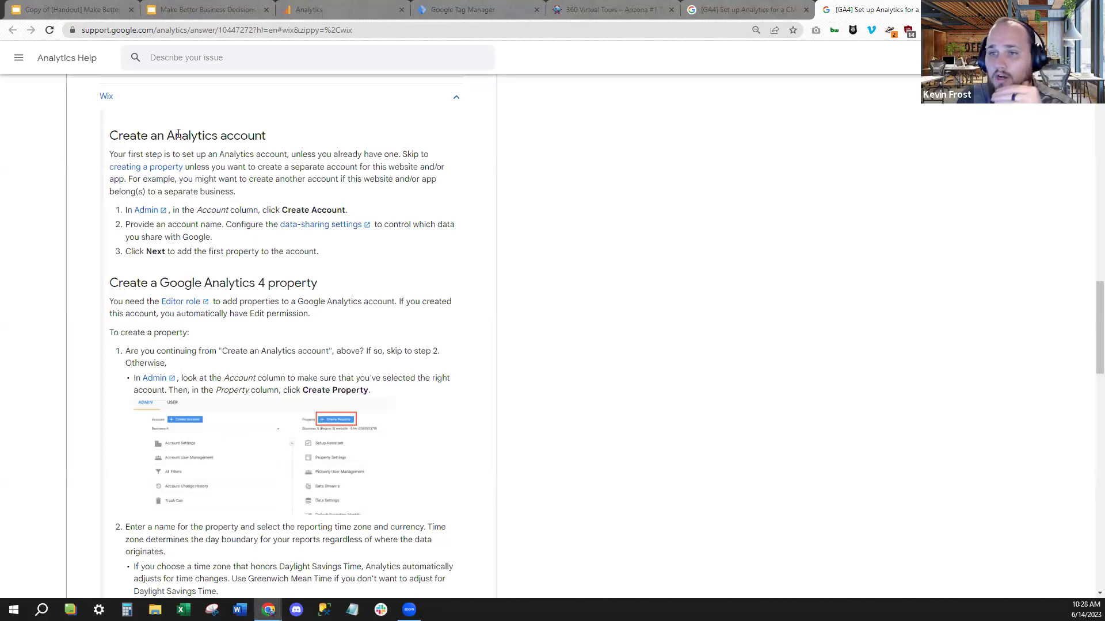
scroll(423, 159, down, 1)
scroll(423, 160, down, 6)
scroll(419, 182, down, 6)
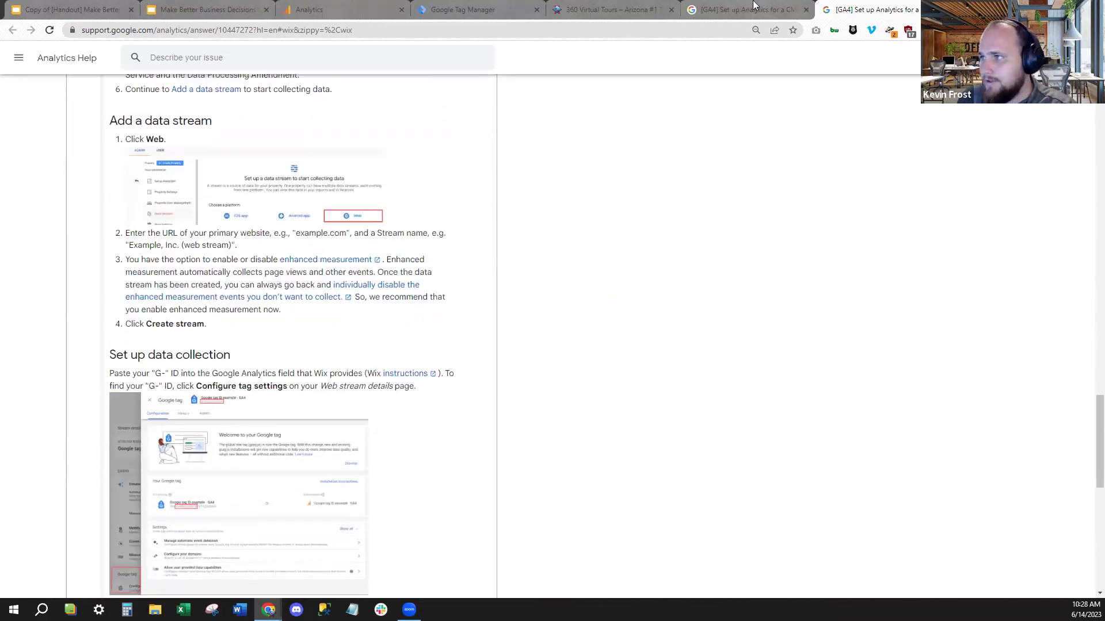
Open the GoDaddy instructions from the platform table in the original article and read them through to setting up data collection.
click(754, 7)
click(117, 269)
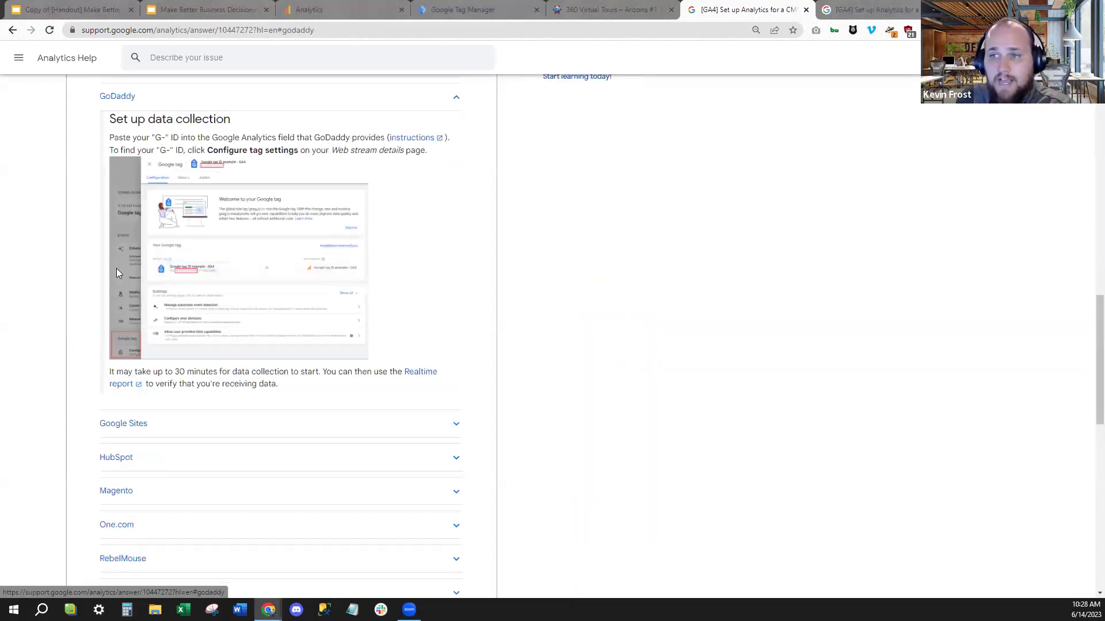
scroll(246, 182, down, 6)
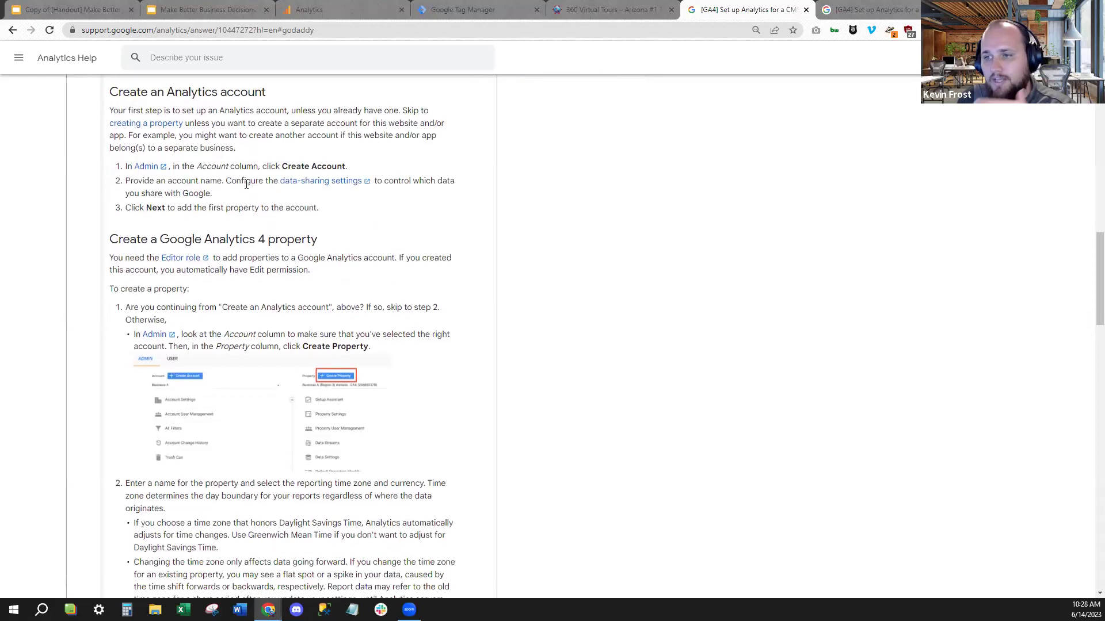
scroll(248, 195, down, 3)
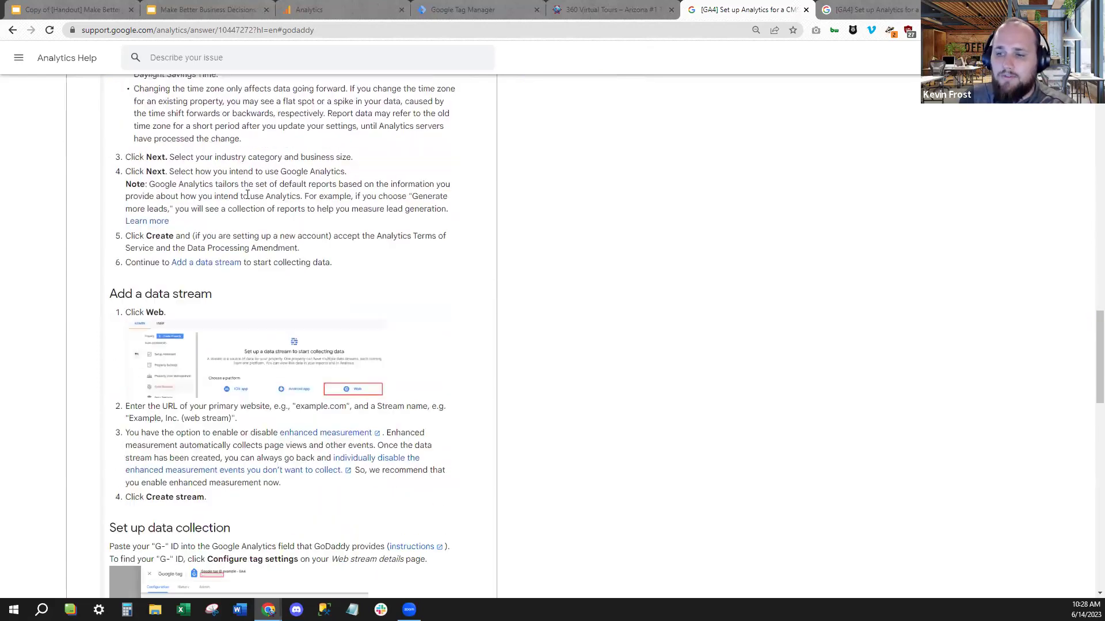
scroll(248, 195, down, 5)
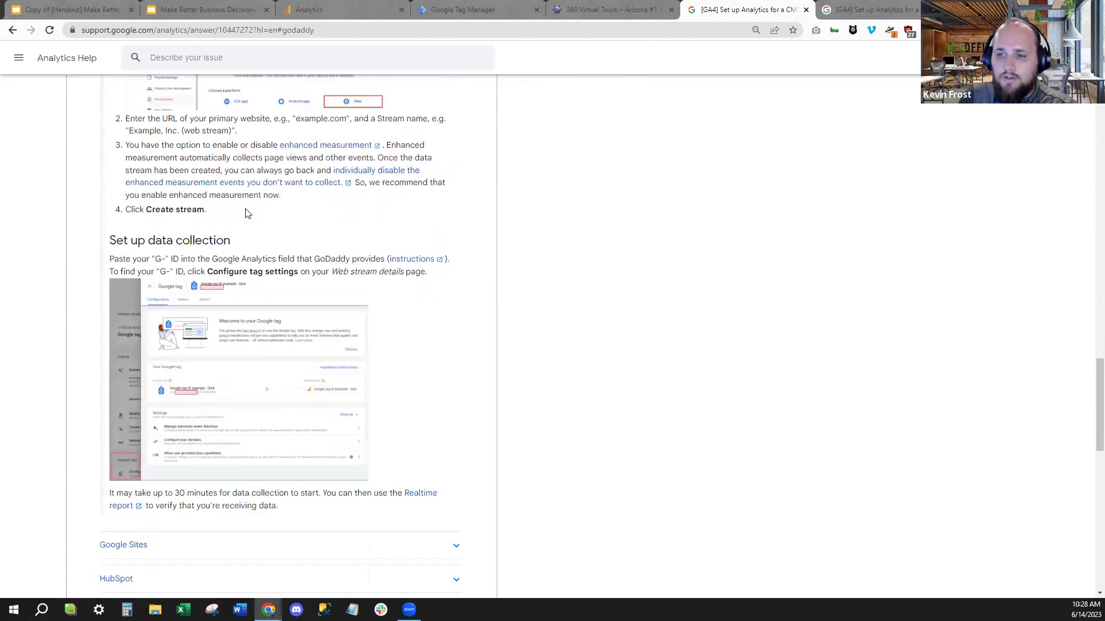
View the 360virtualtoursaz.com website and return to the platform table in the Analytics Help article.
click(612, 8)
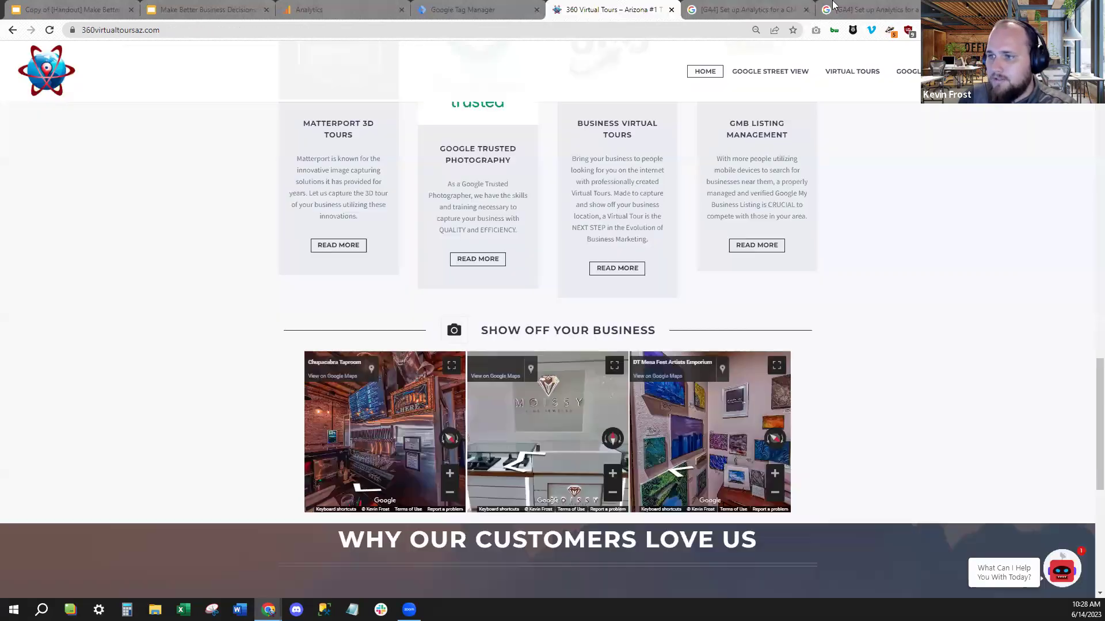
click(771, 5)
click(12, 33)
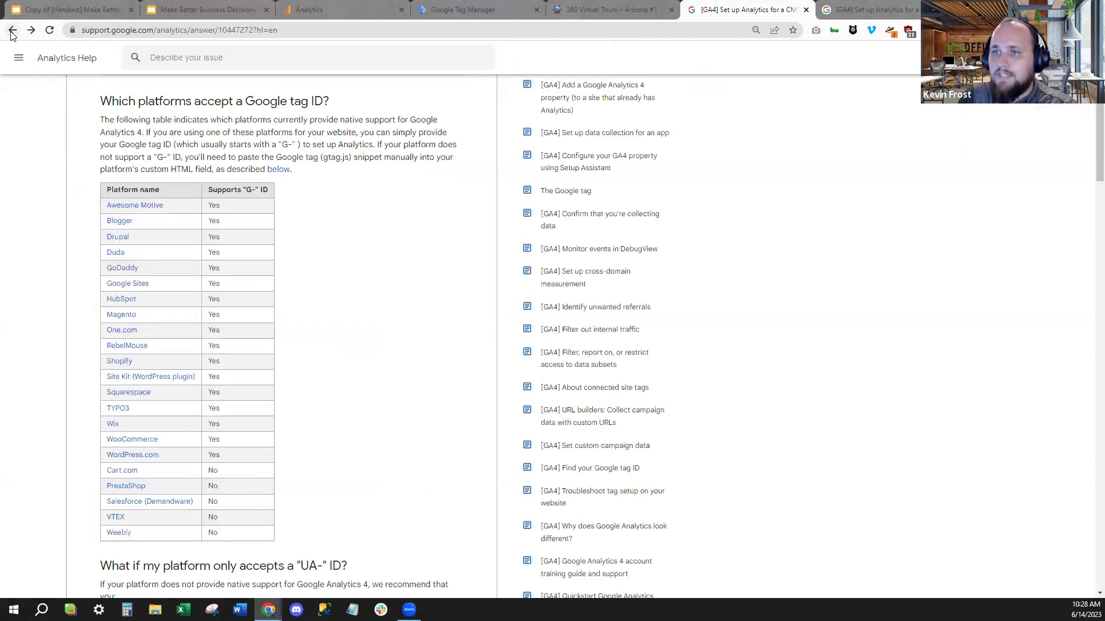